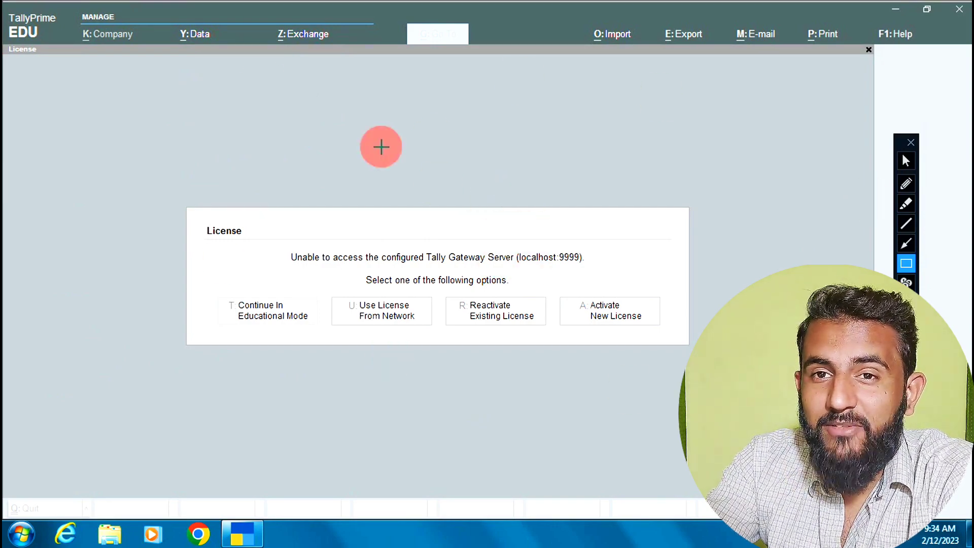
- Adjust items on screen with a few drags and a click before starting TallyPrime
mouse_move(158, 176)
mouse_down()
mouse_move(435, 352)
mouse_move(776, 452)
mouse_move(766, 426)
mouse_up()
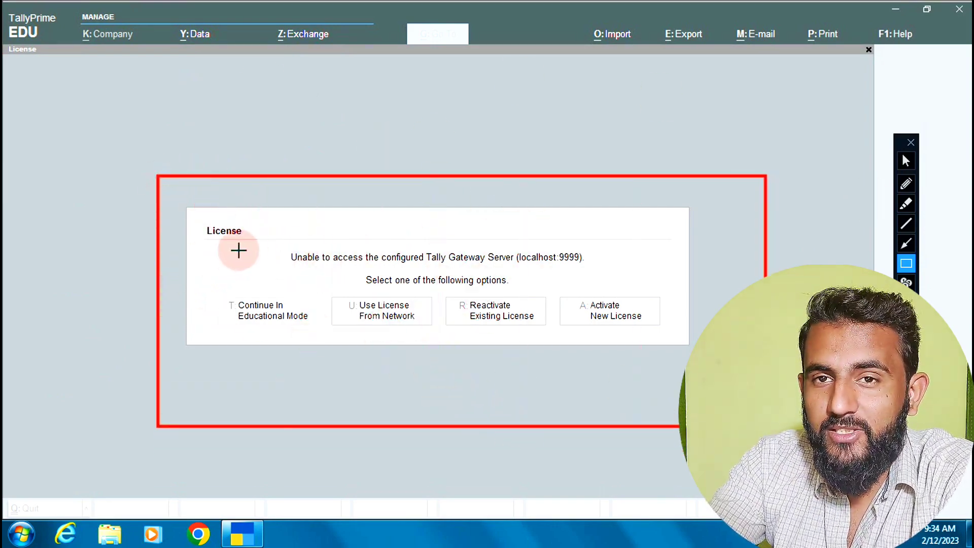
mouse_move(328, 289)
mouse_down()
mouse_move(630, 365)
mouse_move(671, 363)
mouse_up()
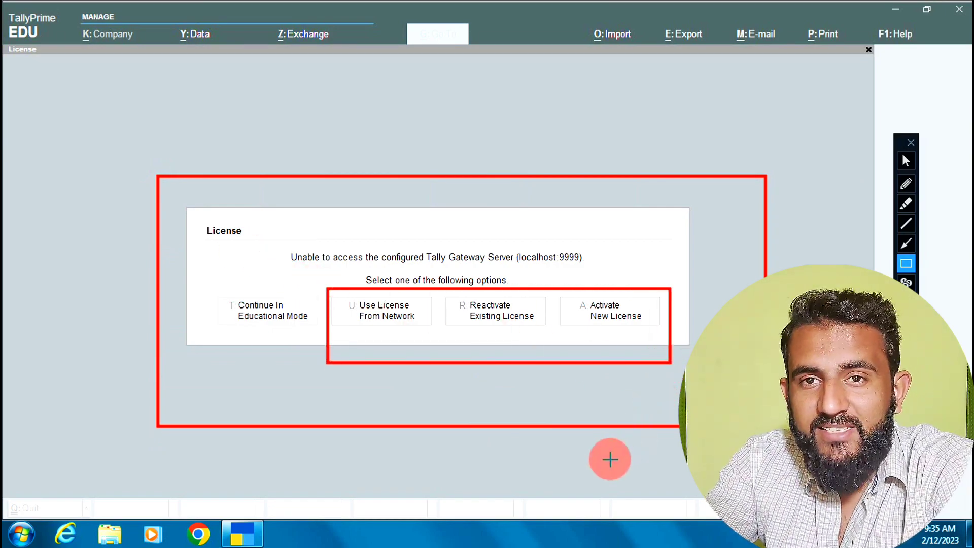
drag(187, 285, 324, 353)
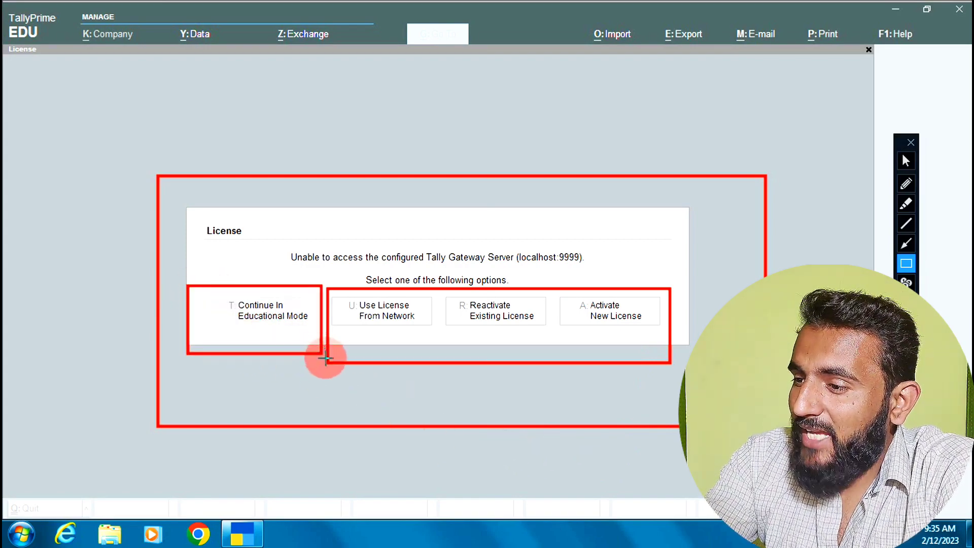
click(906, 161)
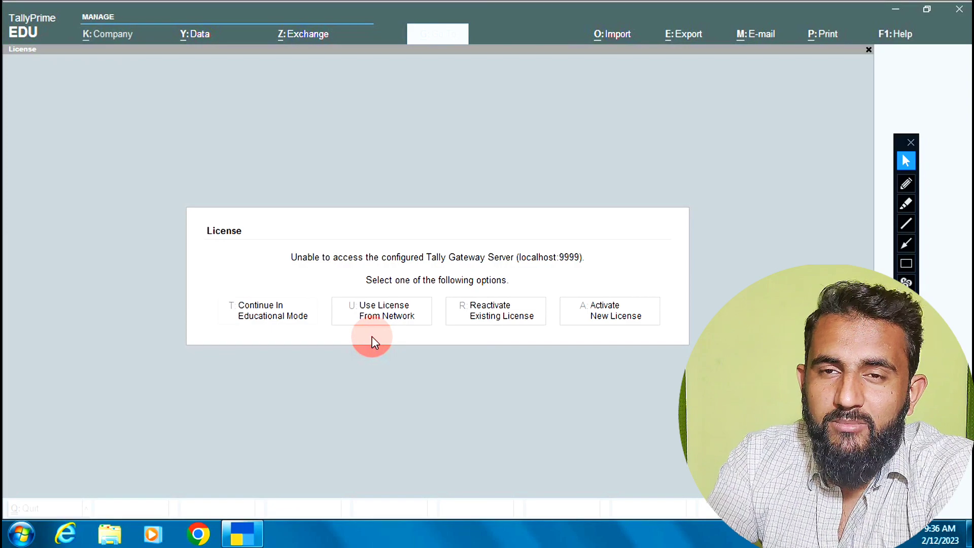
- Continue in Educational Mode and select Create Company from the company options list
click(251, 314)
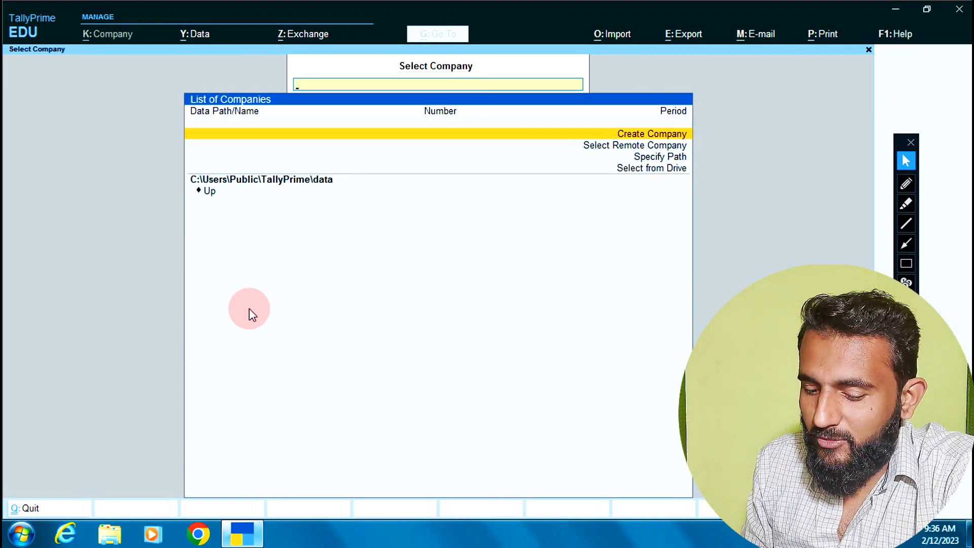
key(Down)
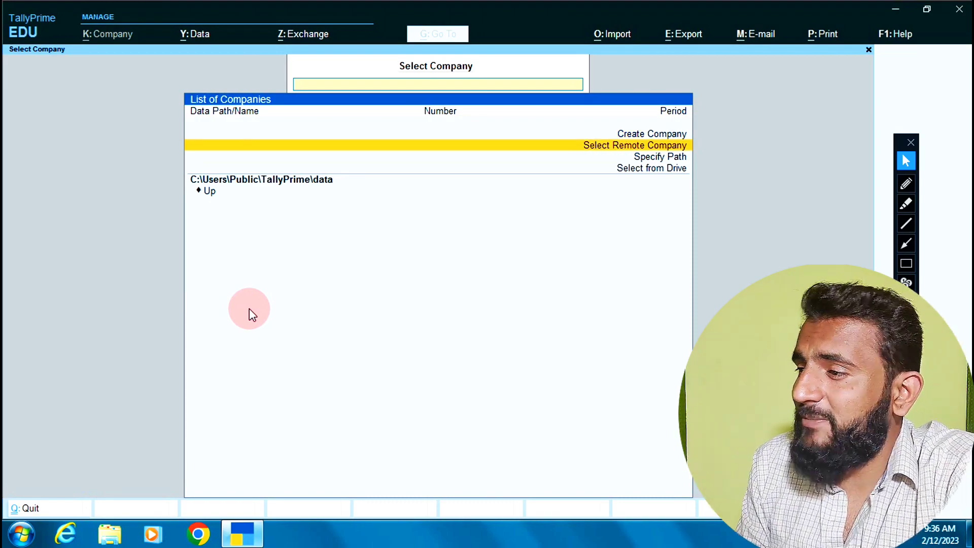
key(Down)
key(Down)
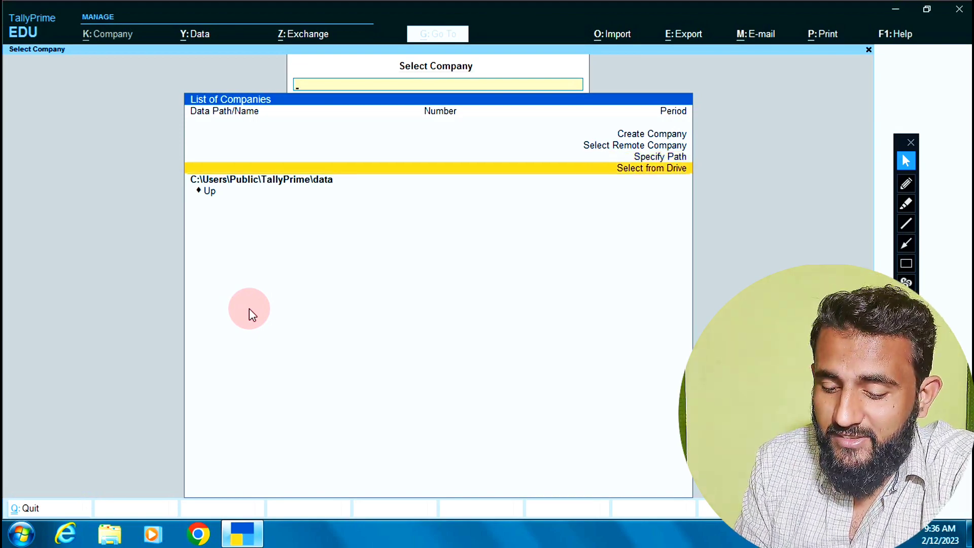
key(Up)
key(Up)
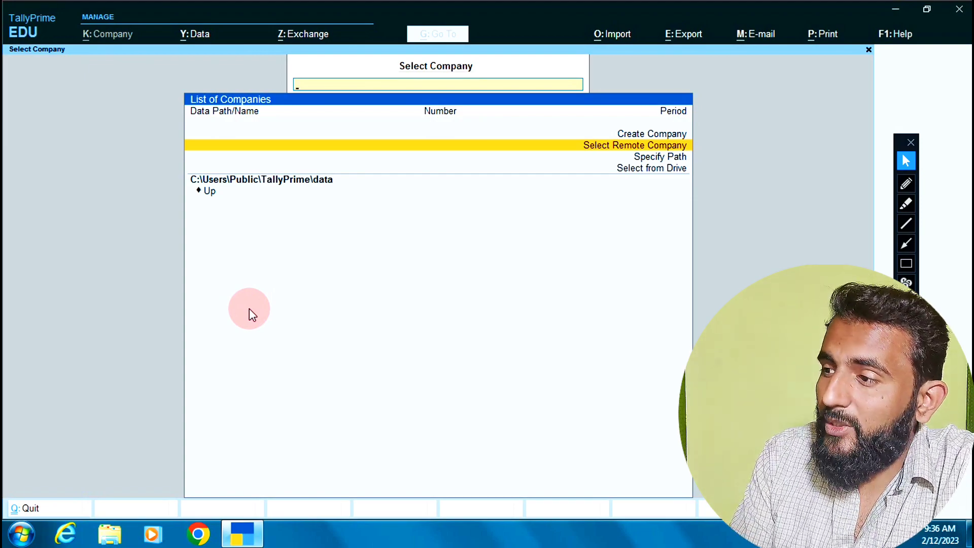
key(Up)
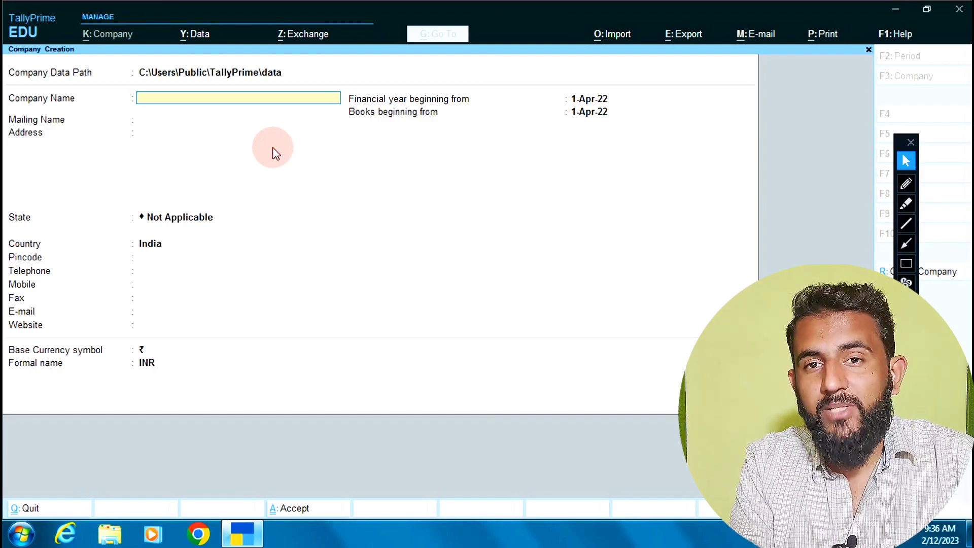
- Name the company Guru Eudcation and accept the matching mailing name
text(Gu)
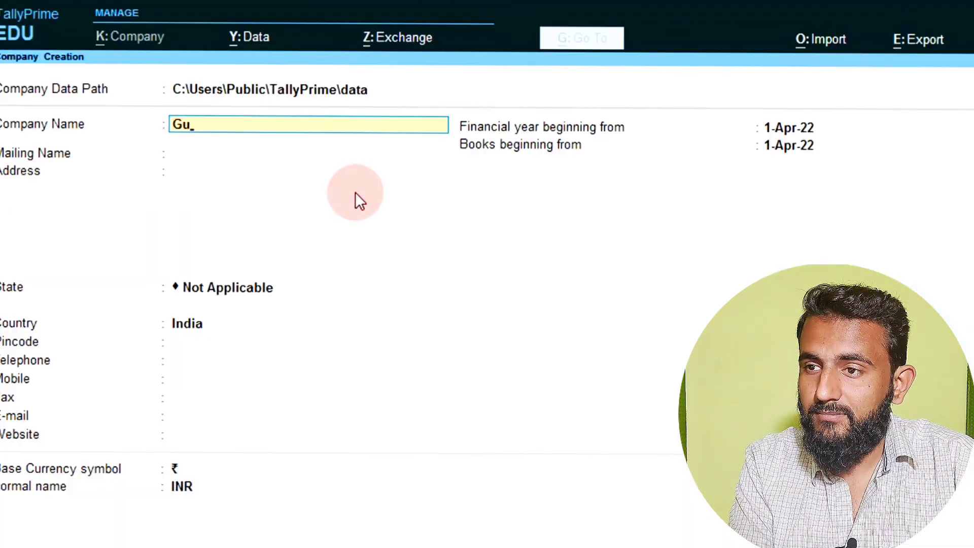
text(ru Eu)
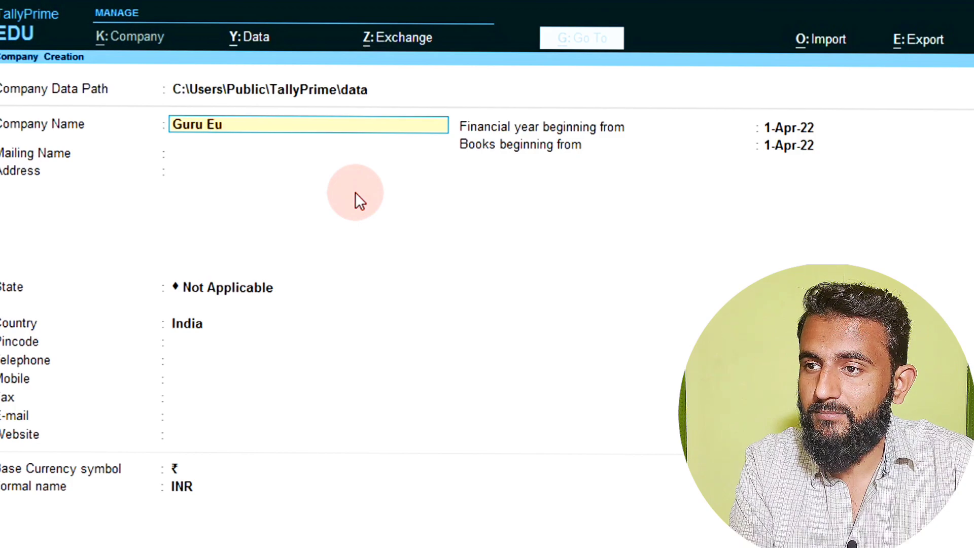
text(dcation)
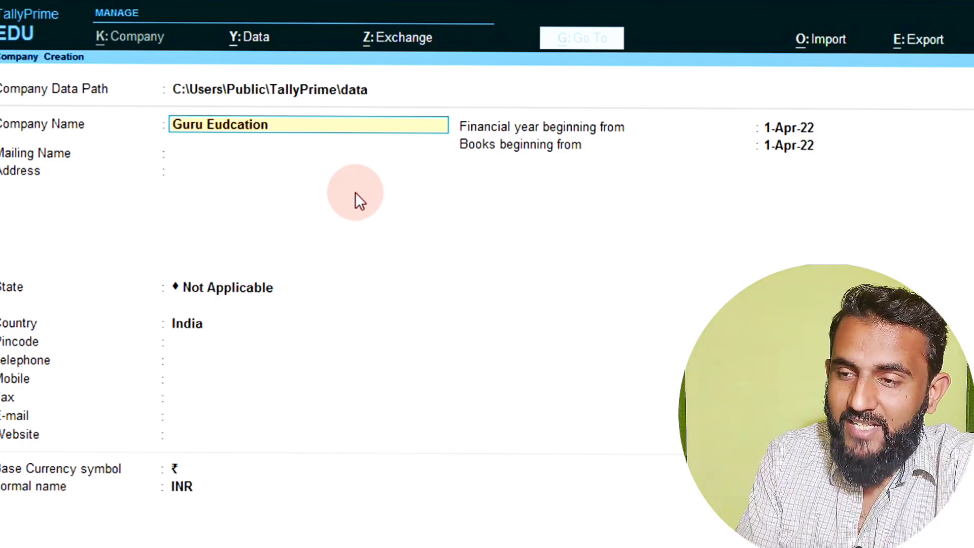
key(Return)
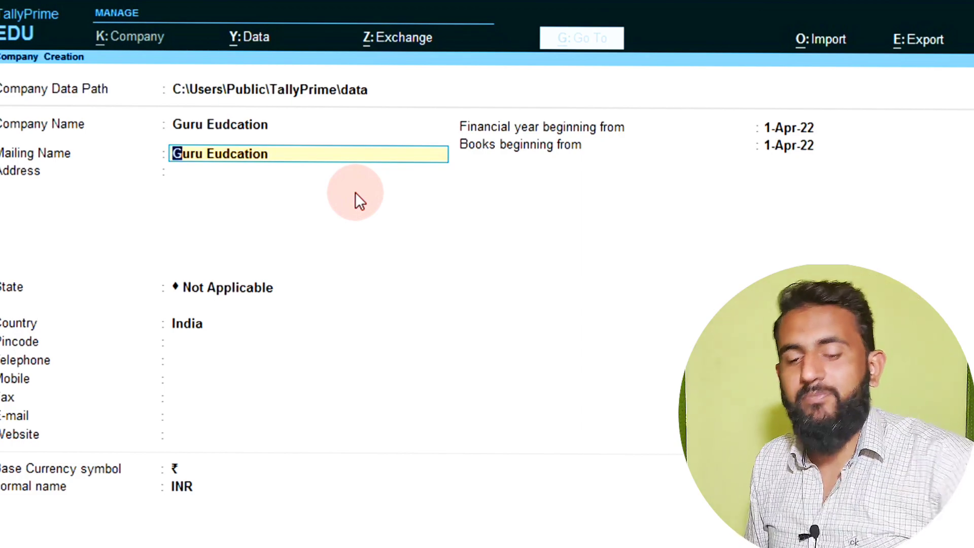
key(Return)
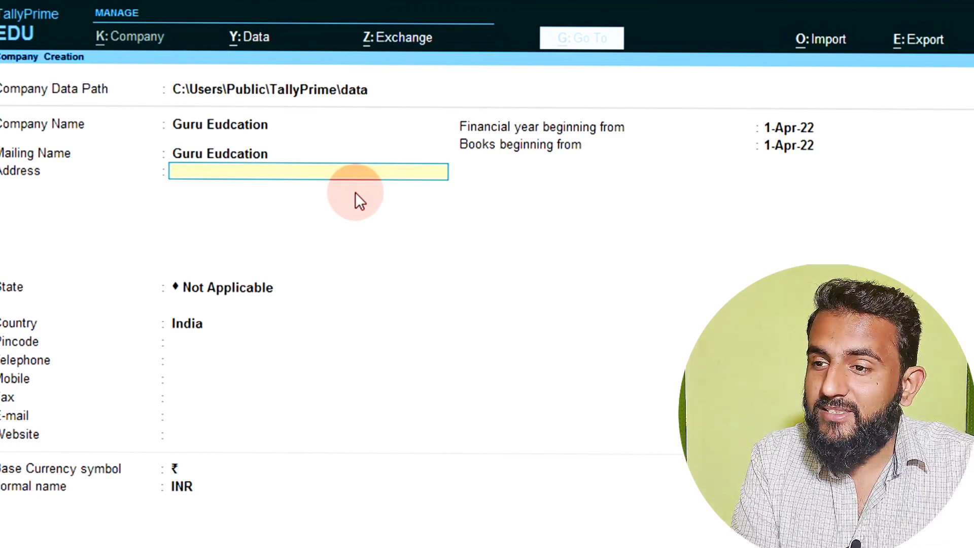
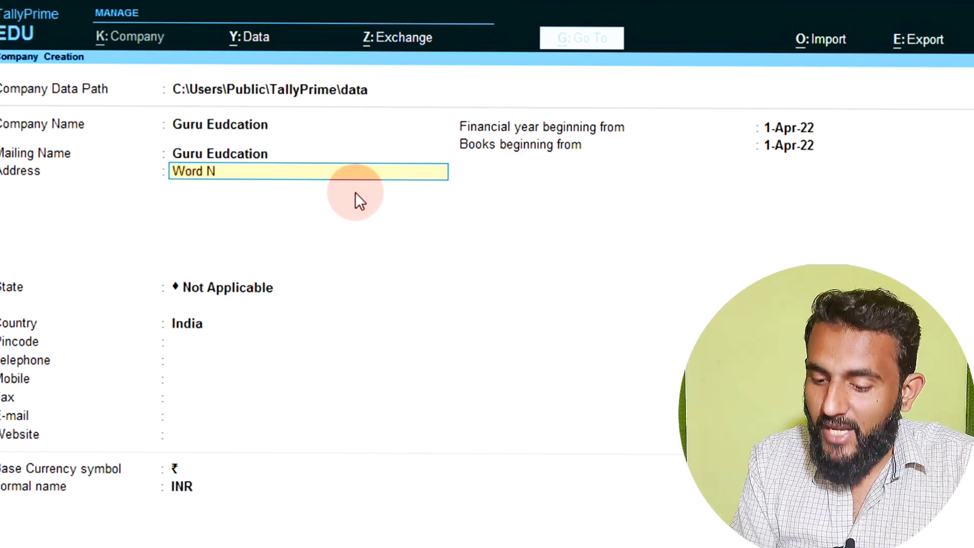
- Fill in the company's four-line postal address
key(Return)
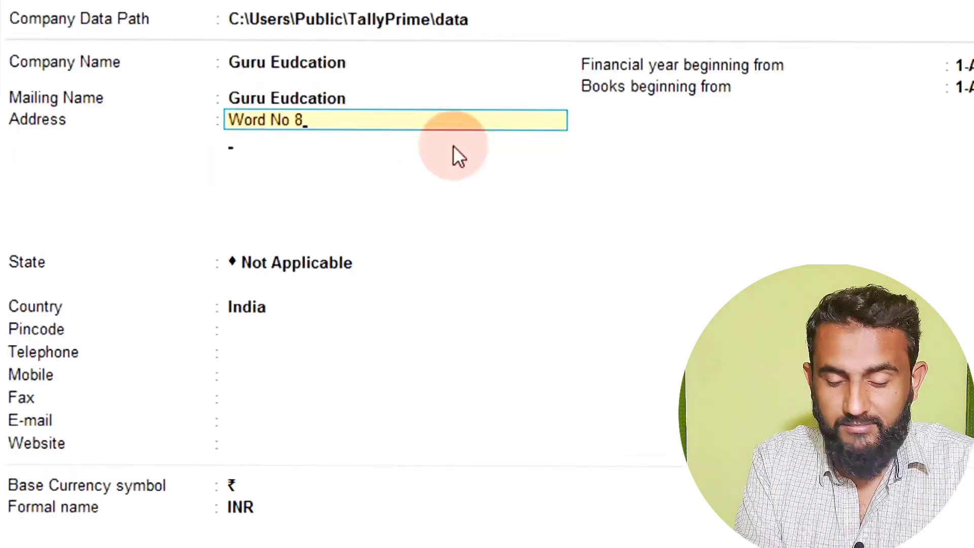
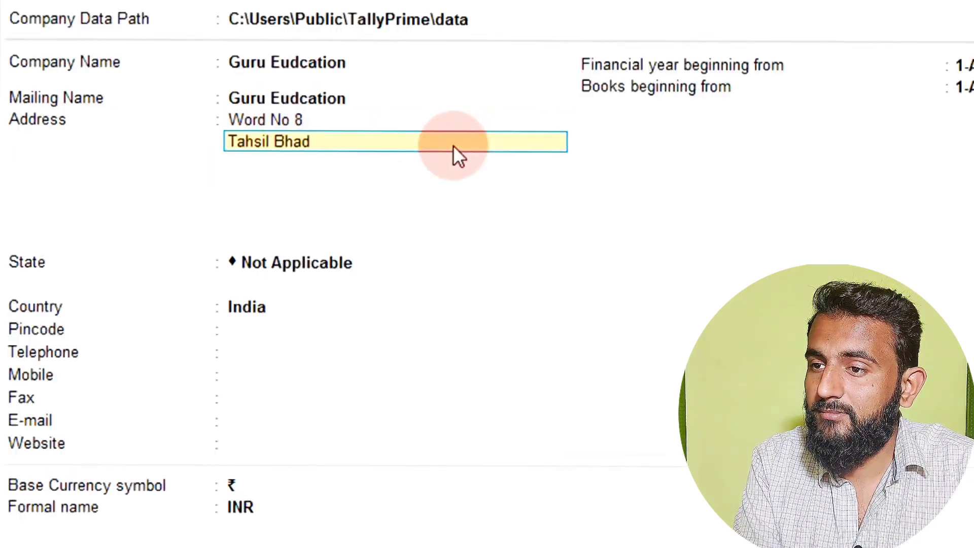
key(Return)
key(Return)
text(12315225)
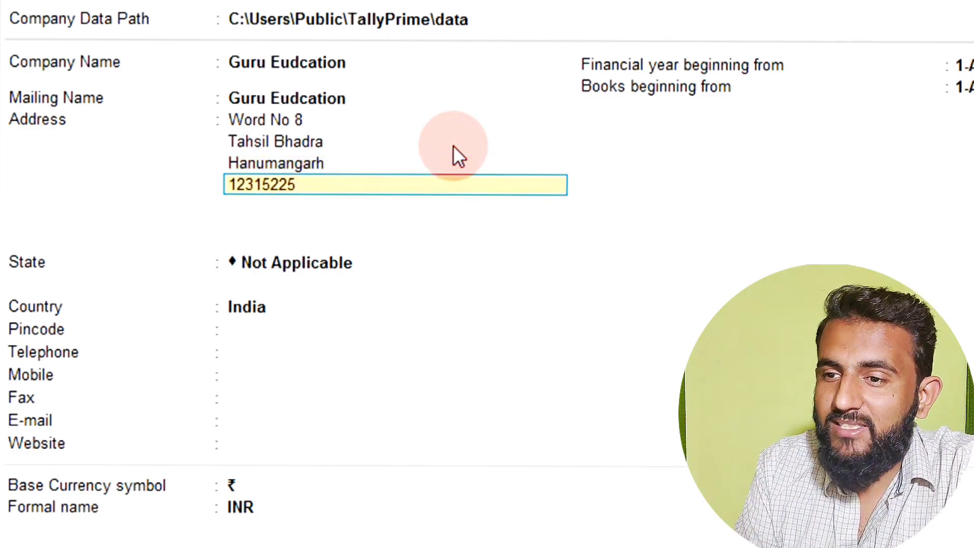
key(Return)
key(Return)
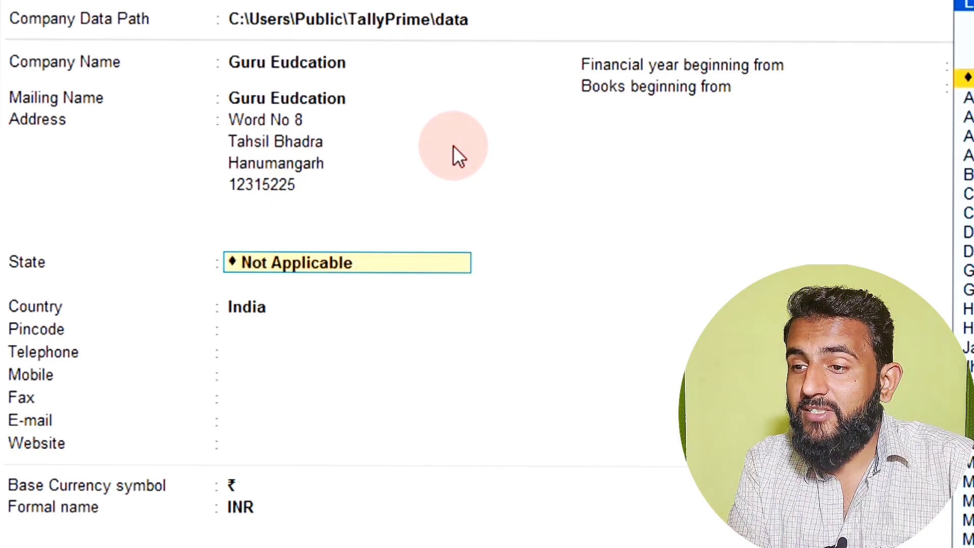
- Set the company's State to Rajasthan by typing Raja
text(Raja)
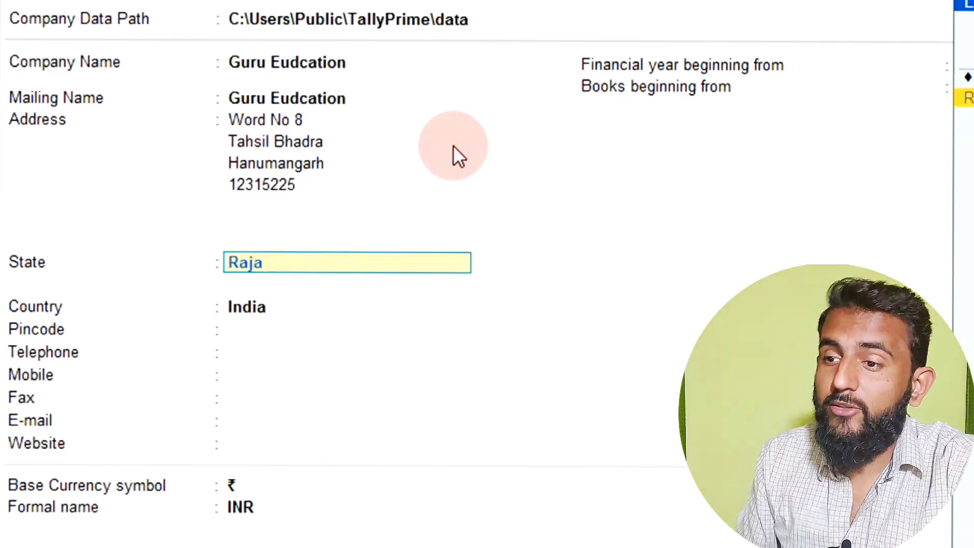
key(Return)
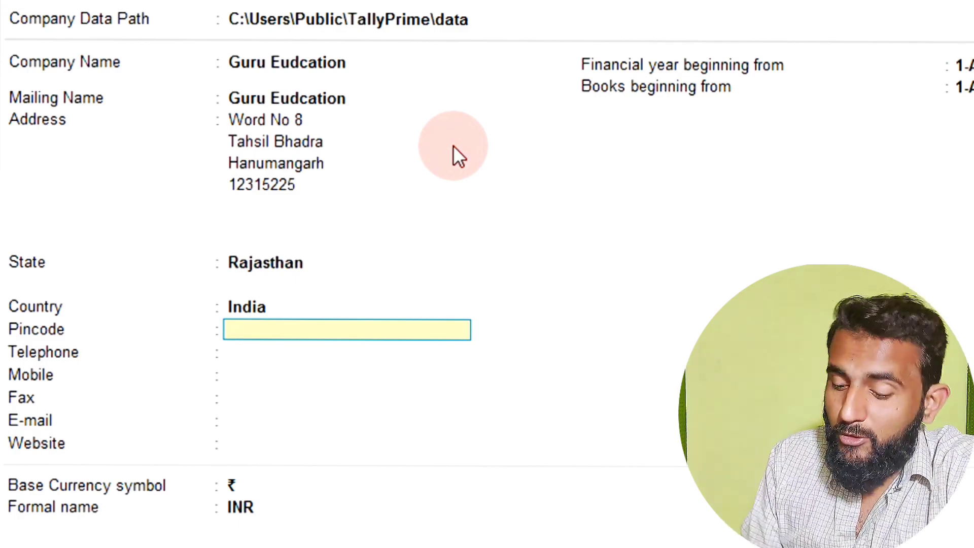
- Enter the company's pincode, telephone, mobile and fax numbers
text(15465654)
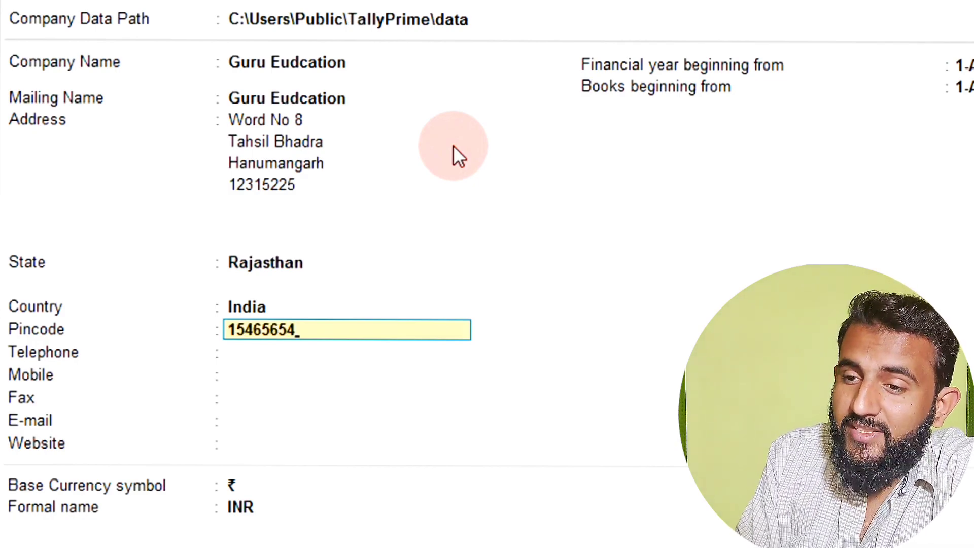
key(Return)
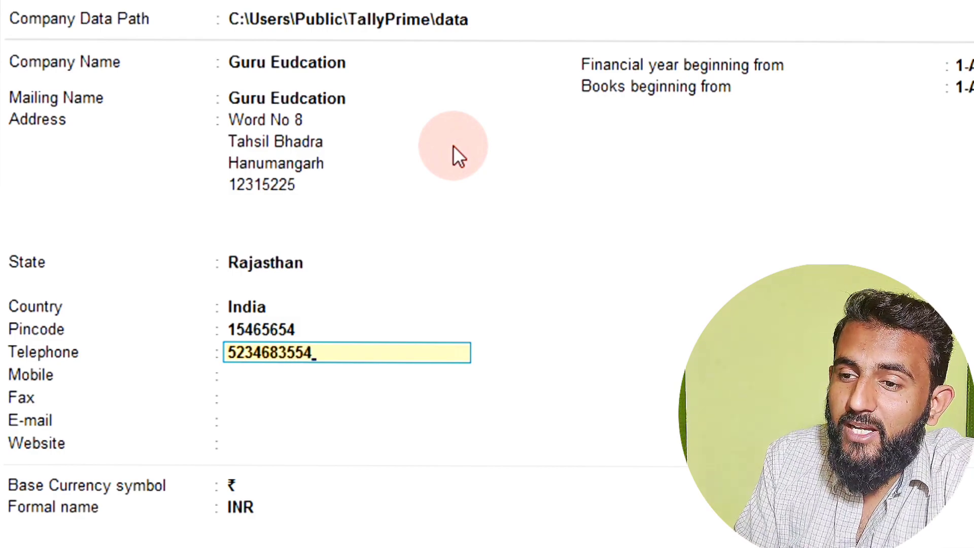
key(Return)
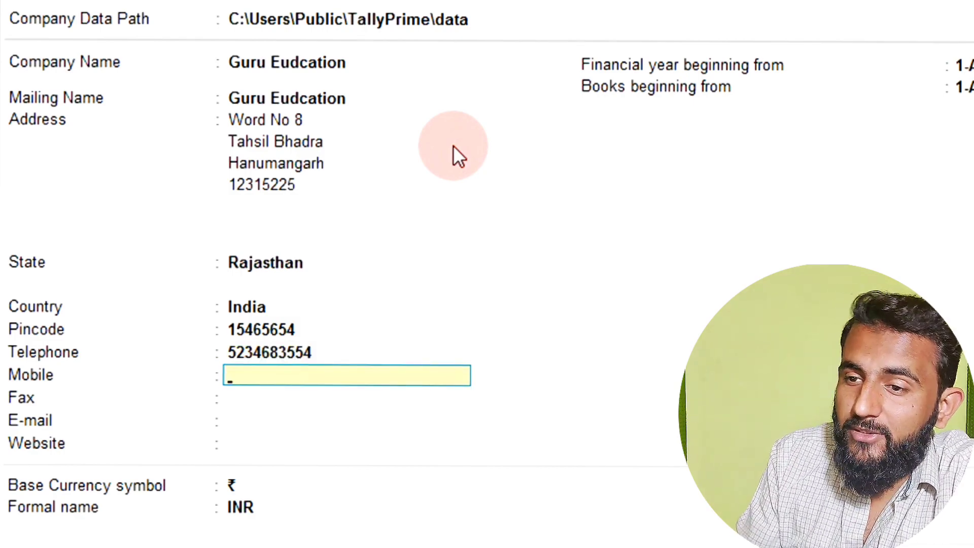
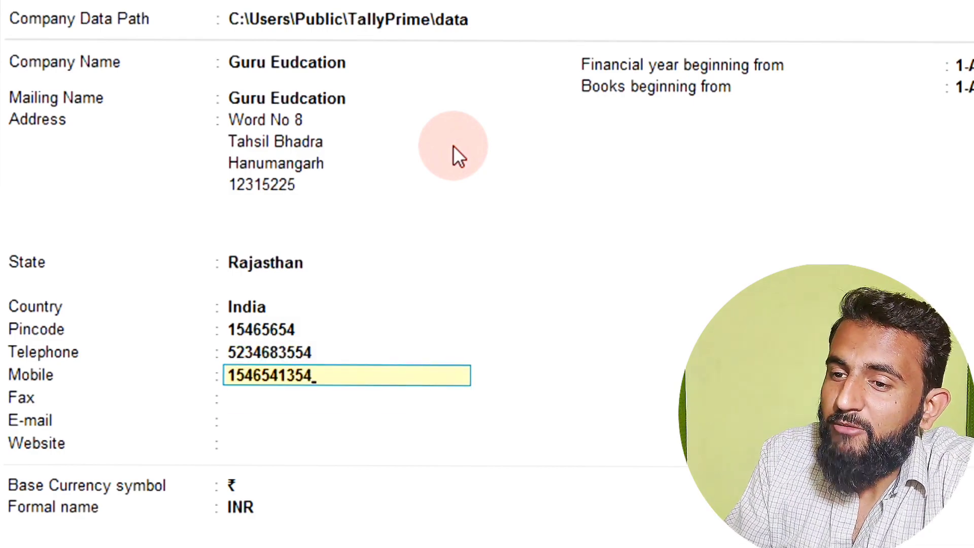
key(Return)
text(546847698)
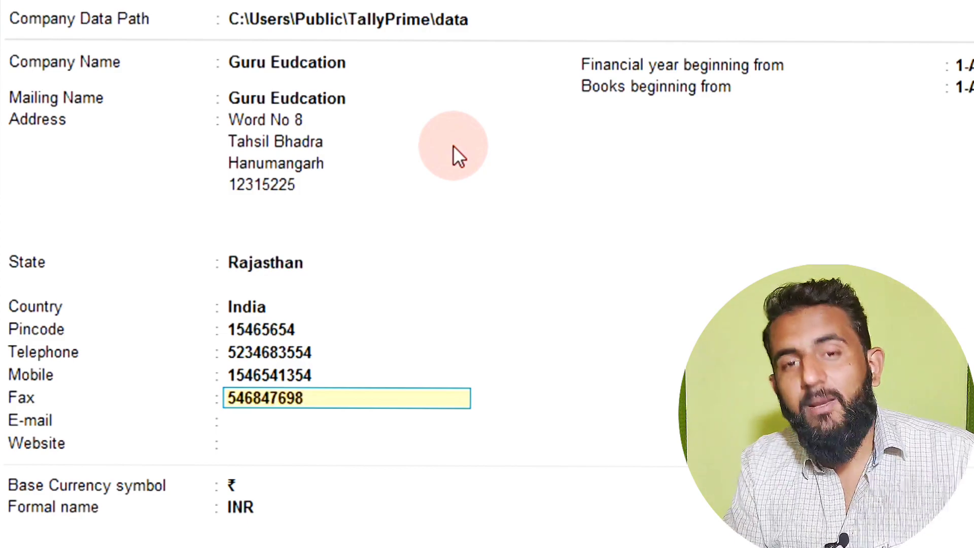
key(Return)
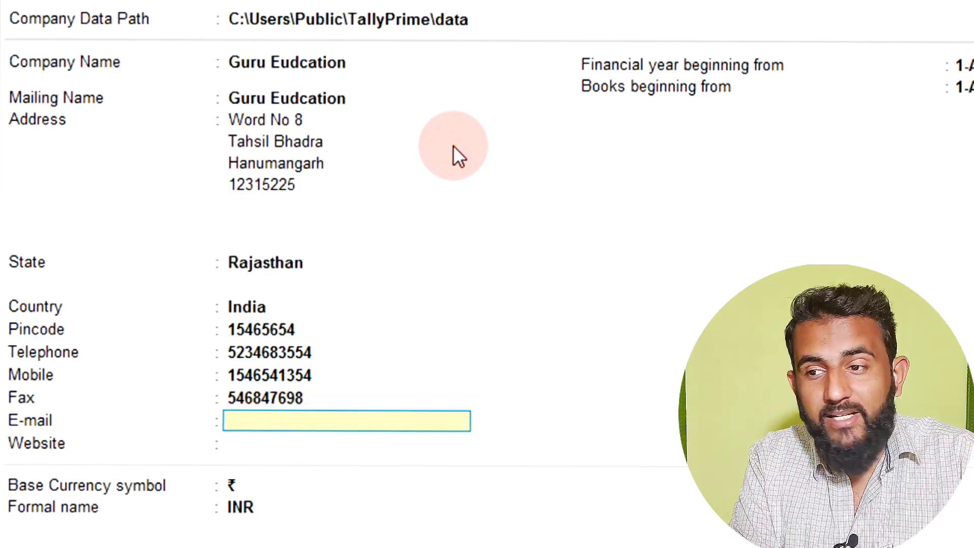
- Enter the company e-mail address, correcting a typo, and set the website to guru.com
text(gru)
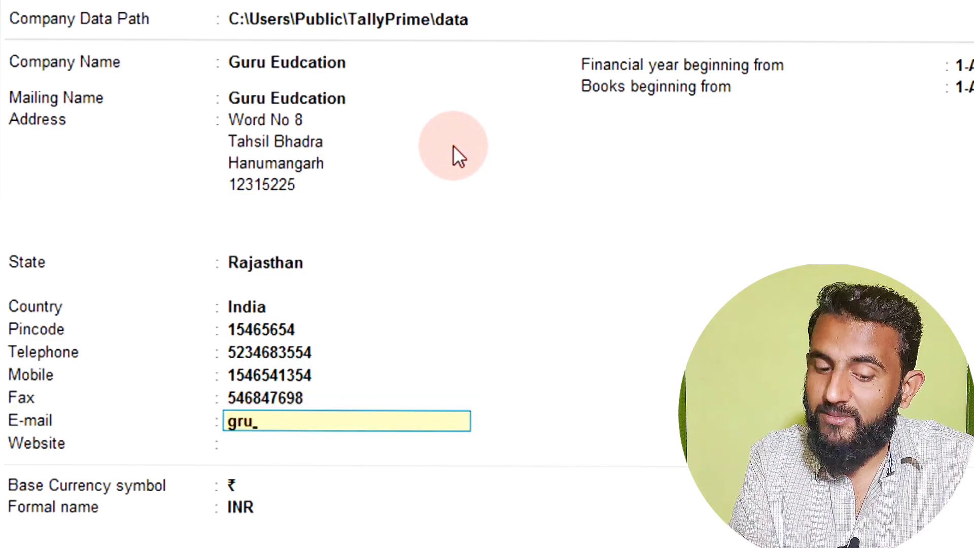
key(BackSpace)
key(BackSpace)
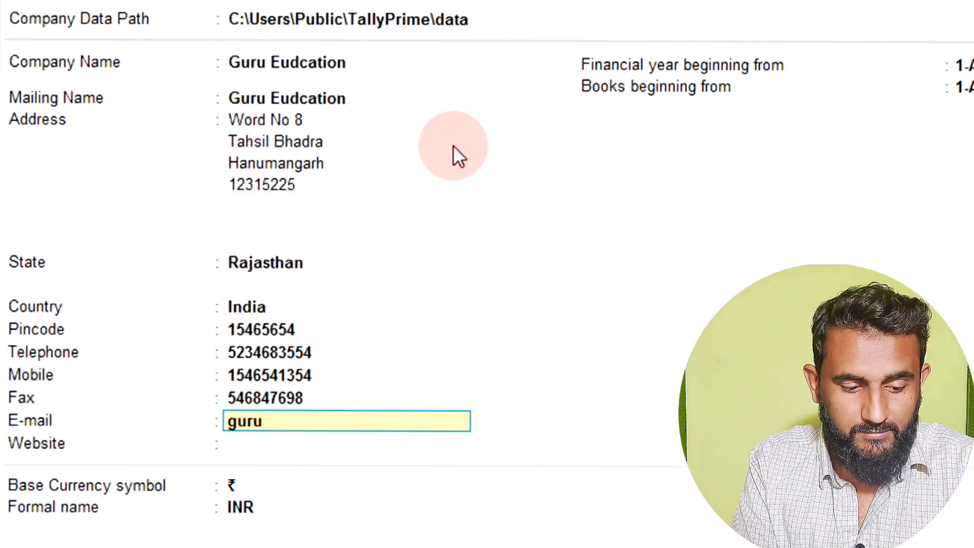
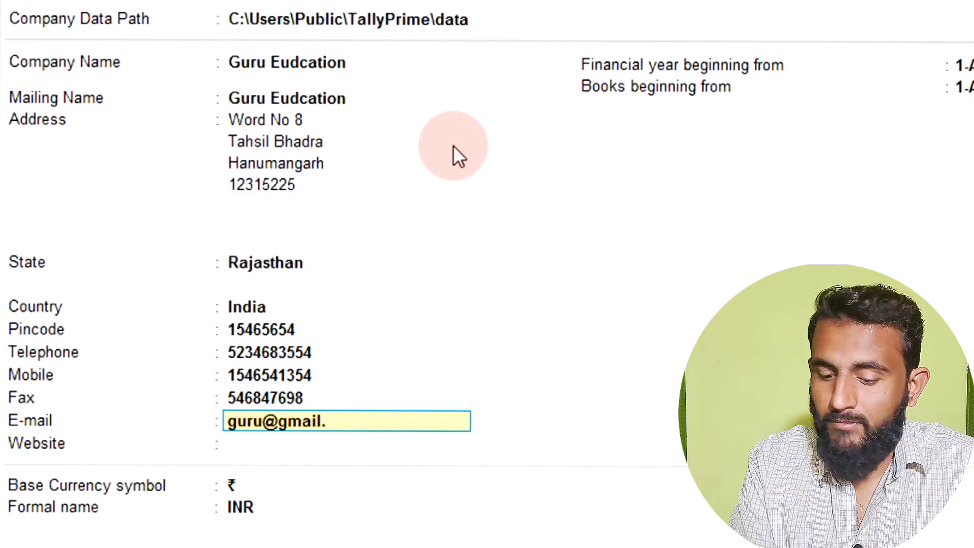
key(Return)
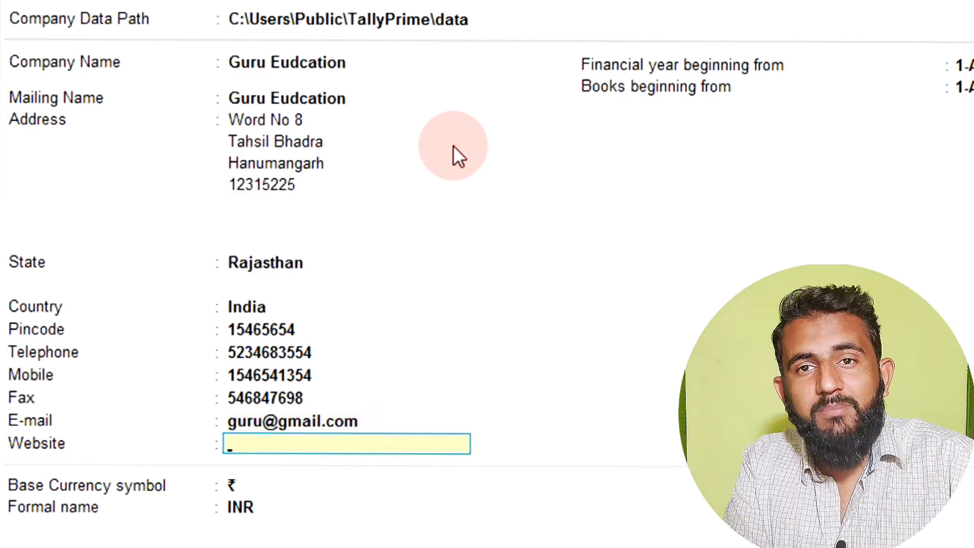
text(g)
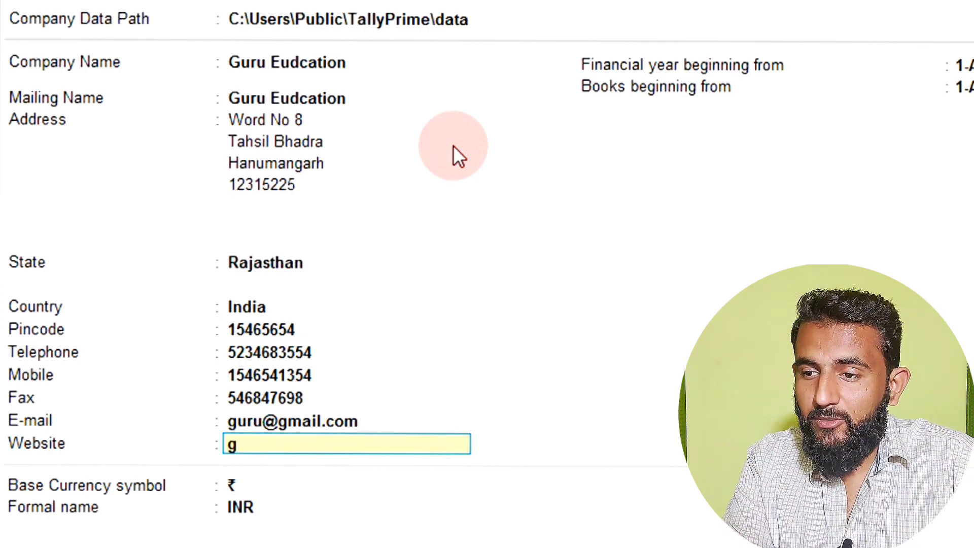
text(uru.com)
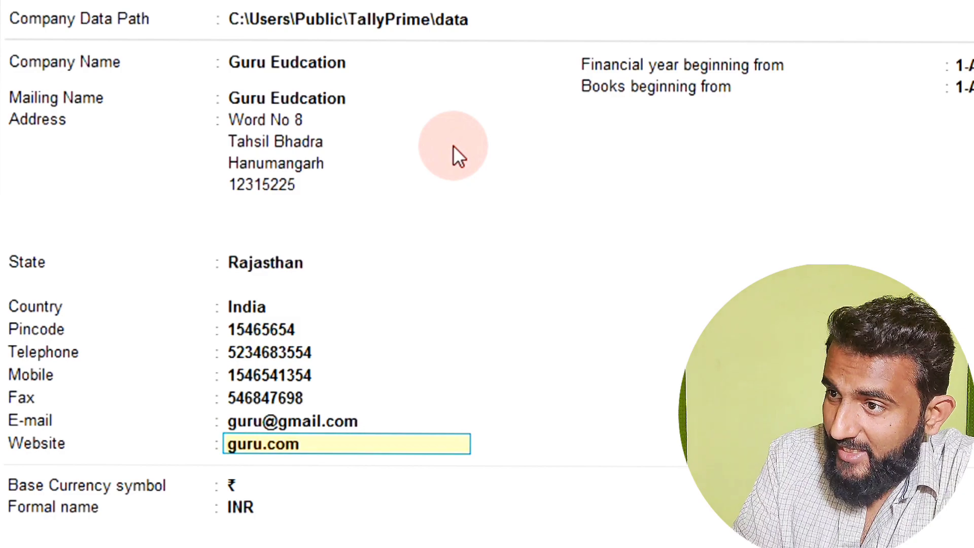
key(Return)
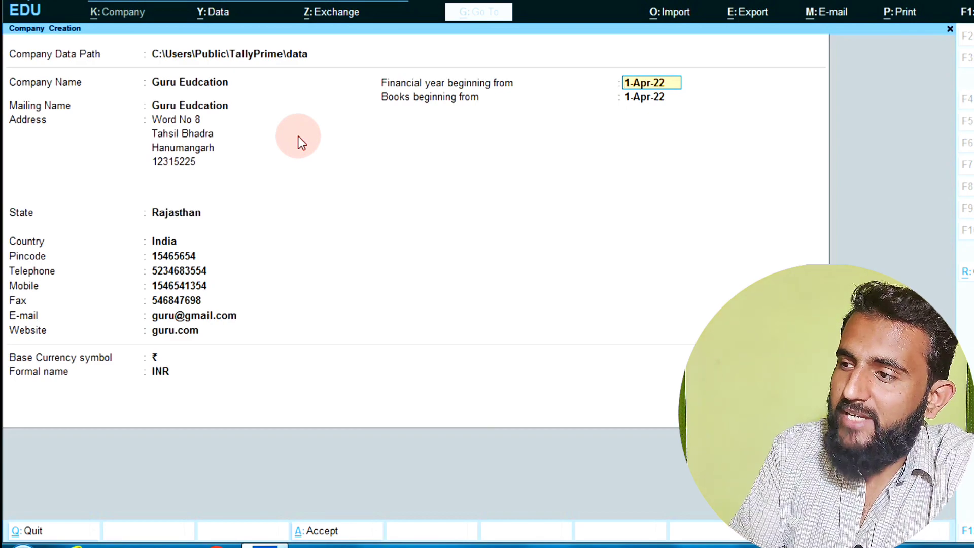
- Keep 1-Apr-22 as the financial year start and bring up the F12 configuration
key(Return)
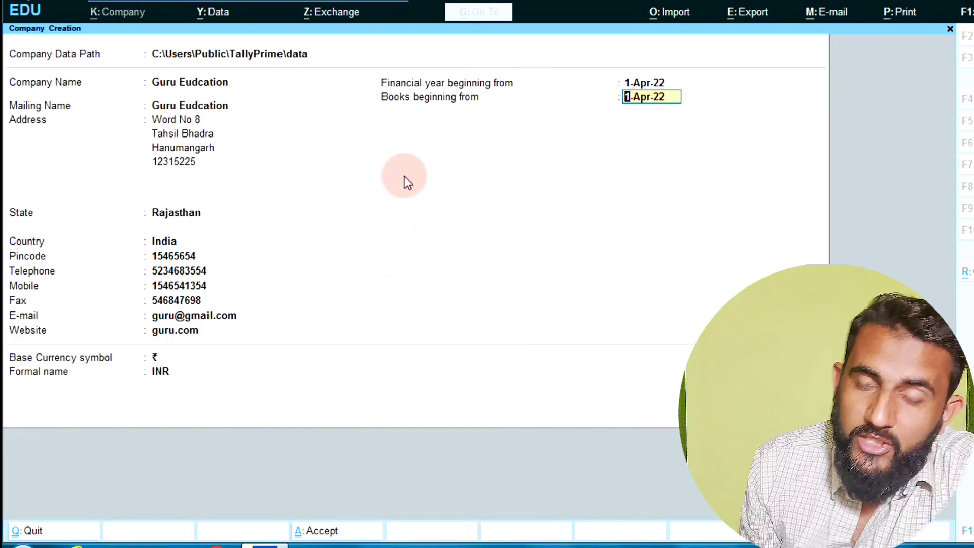
key(F12)
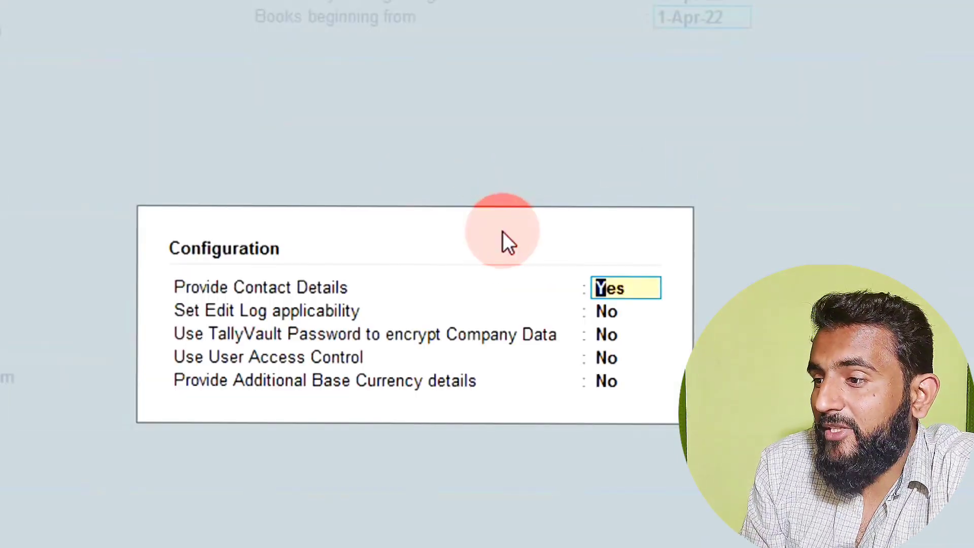
- Set TallyVault encryption to Yes in the configuration and move to Additional Base Currency
key(Return)
key(Return)
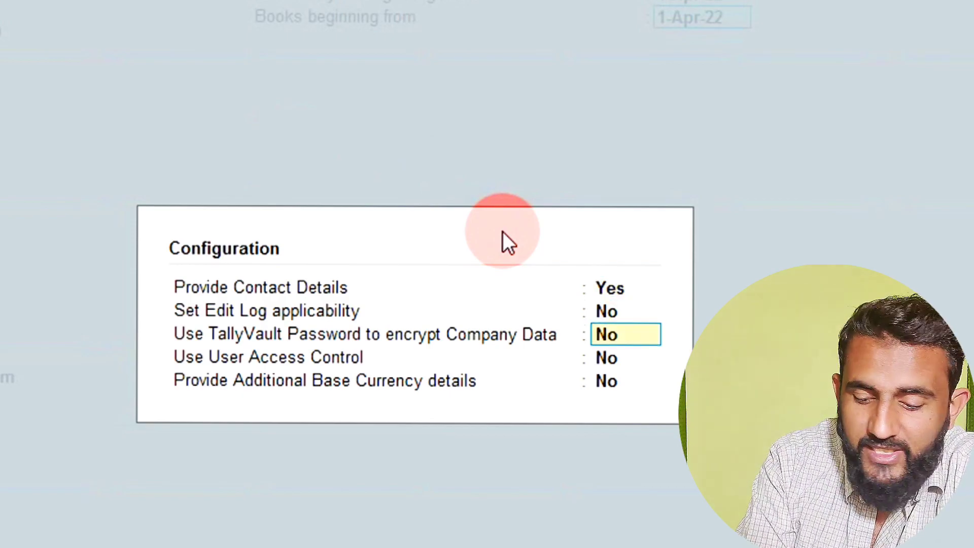
text(y)
key(Return)
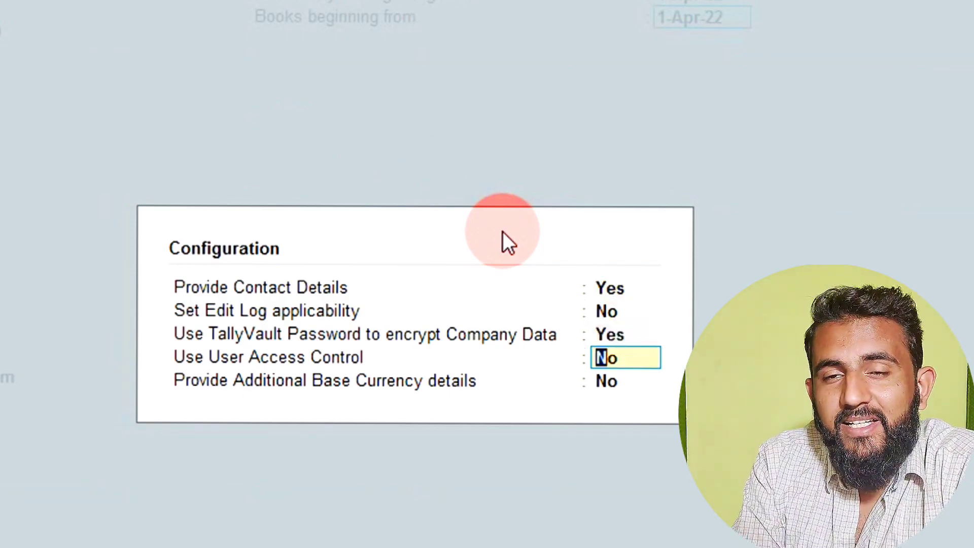
key(Return)
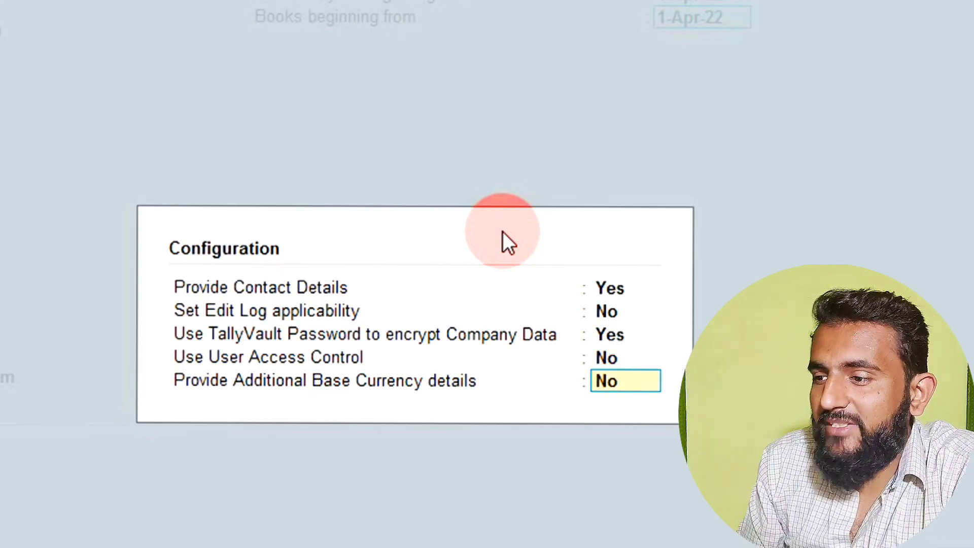
- Set Additional Base Currency details to Yes, apply, and keep 1-Apr-22 as books start date
text(y)
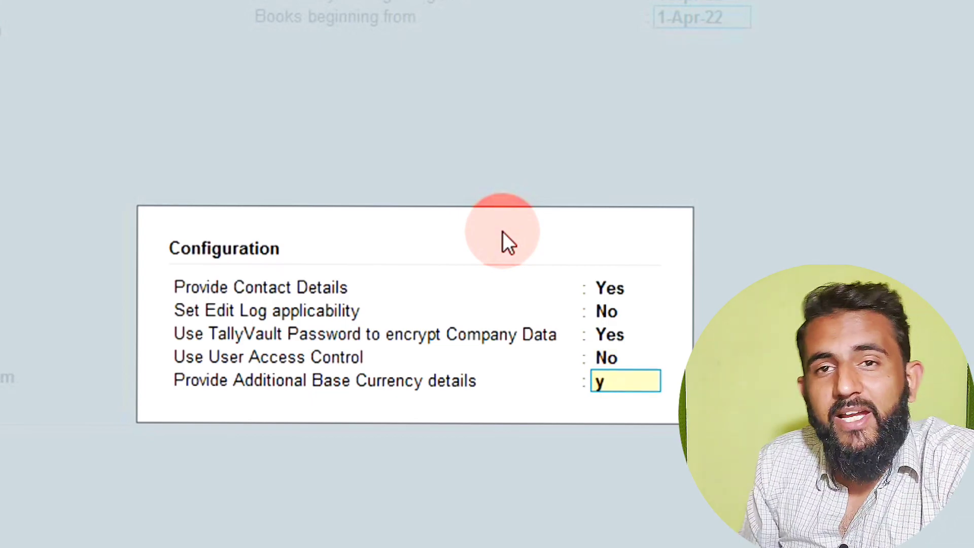
key(Return)
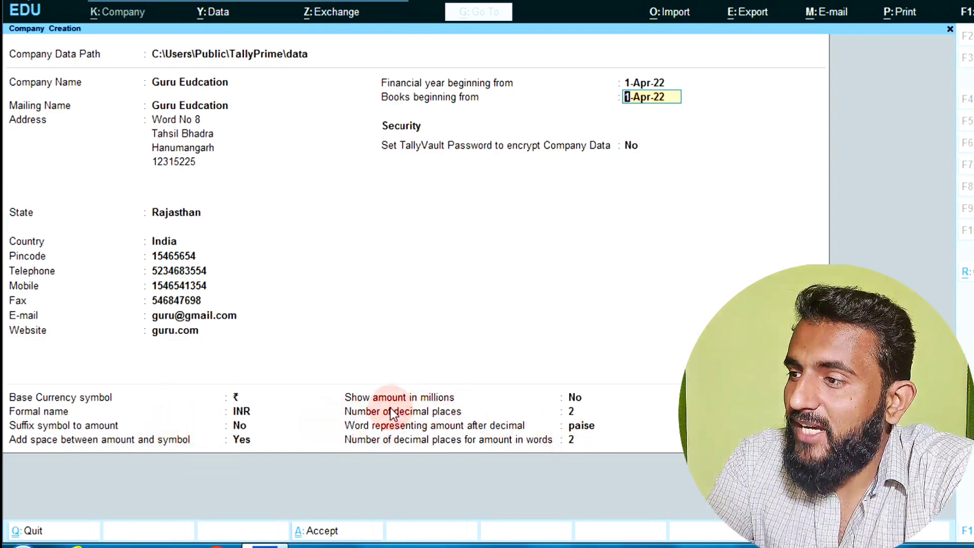
key(Return)
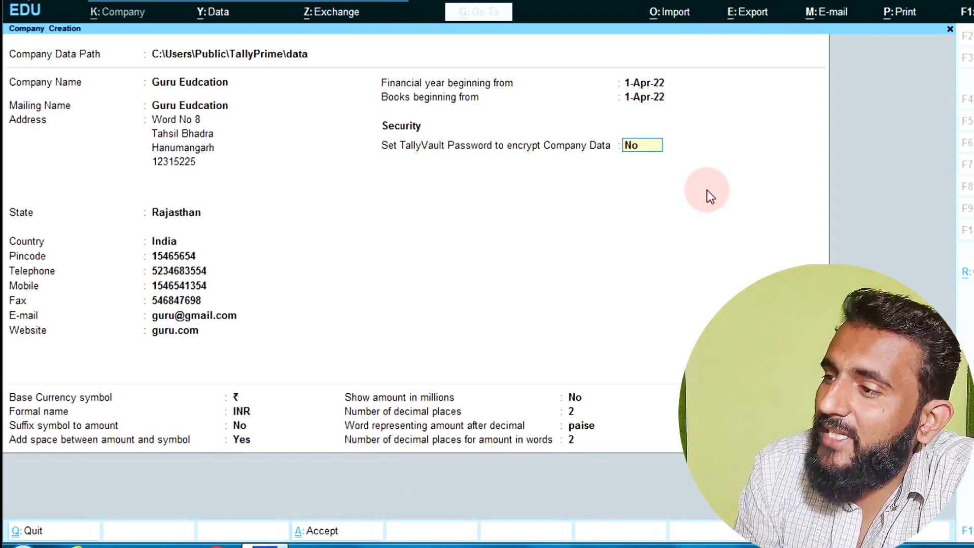
- Enable TallyVault encryption on the form and begin entering a TallyVault password
text(y)
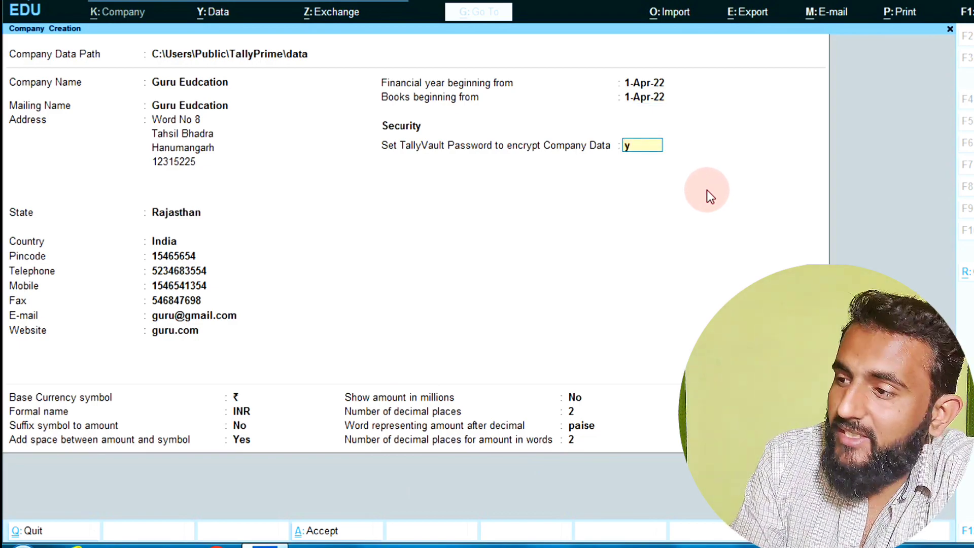
key(Return)
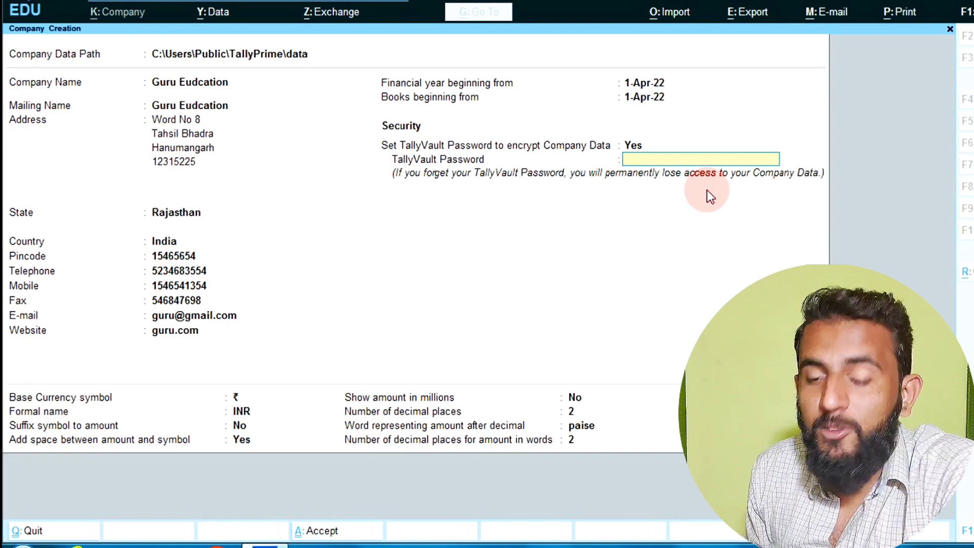
text(**)
key(Return)
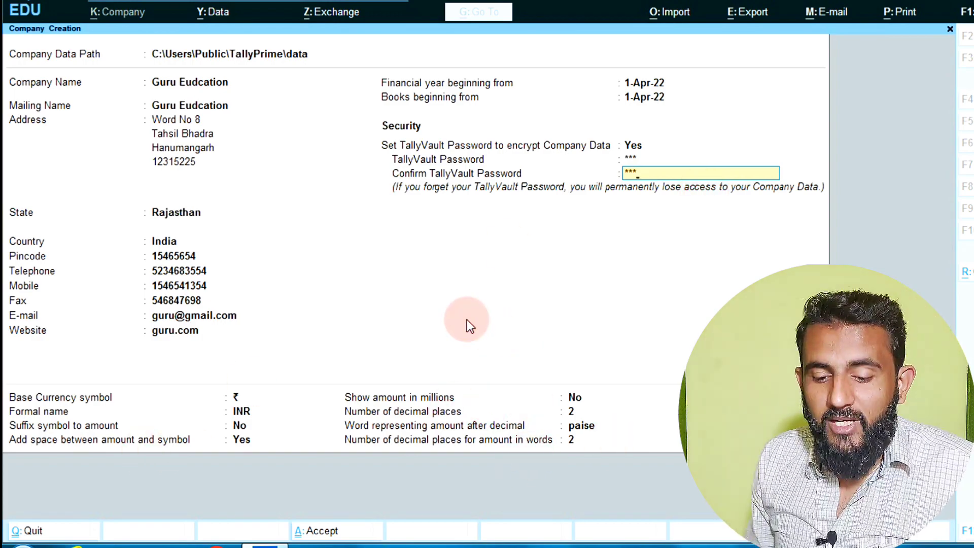
key(BackSpace)
key(BackSpace)
key(BackSpace)
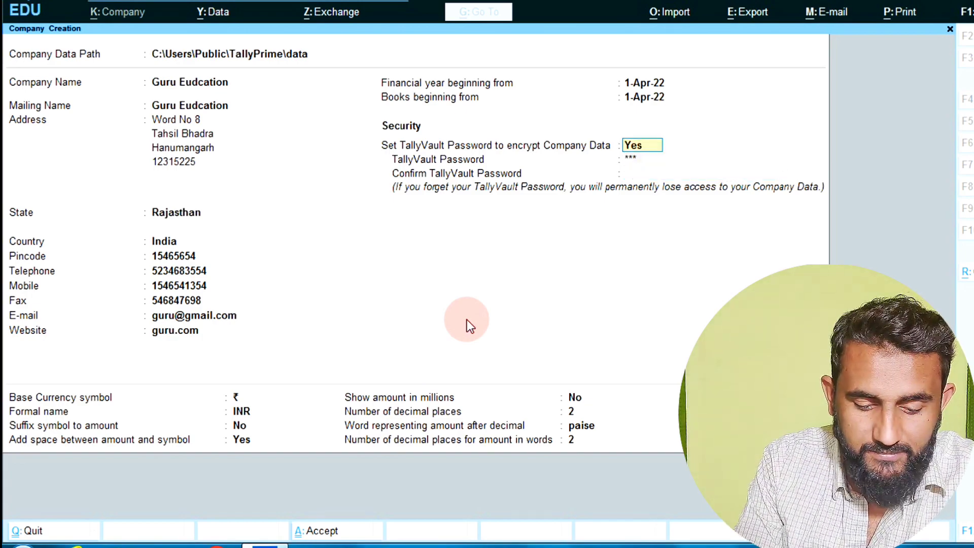
- Switch TallyVault and additional currency details to No, then accept to create Guru Eudcation
text(n)
key(Return)
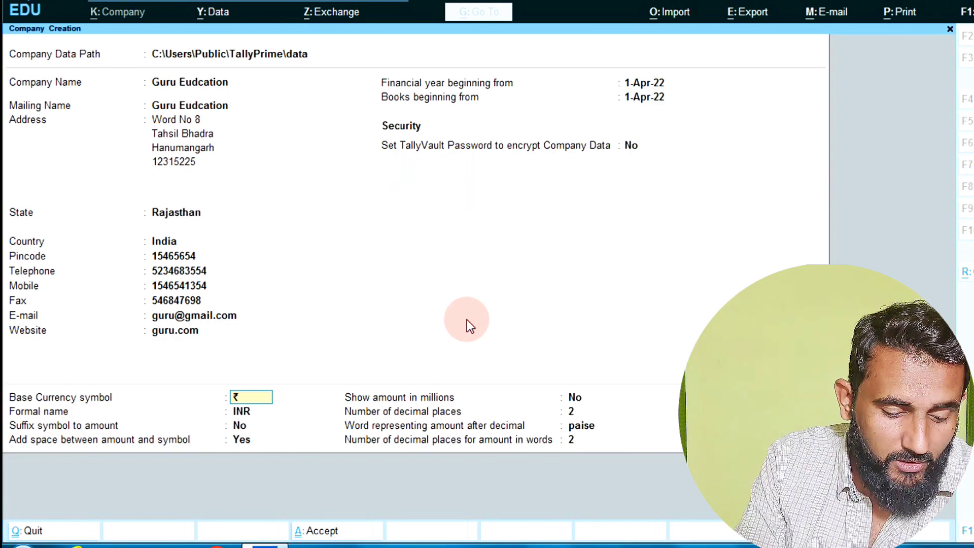
key(F12)
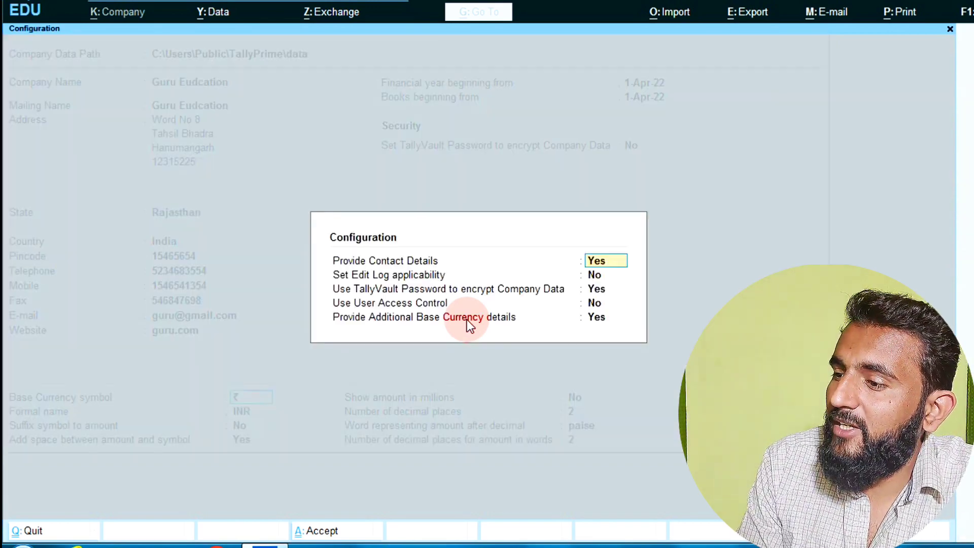
key(Return)
key(Return)
text(n)
key(Return)
key(Return)
text(n)
key(Return)
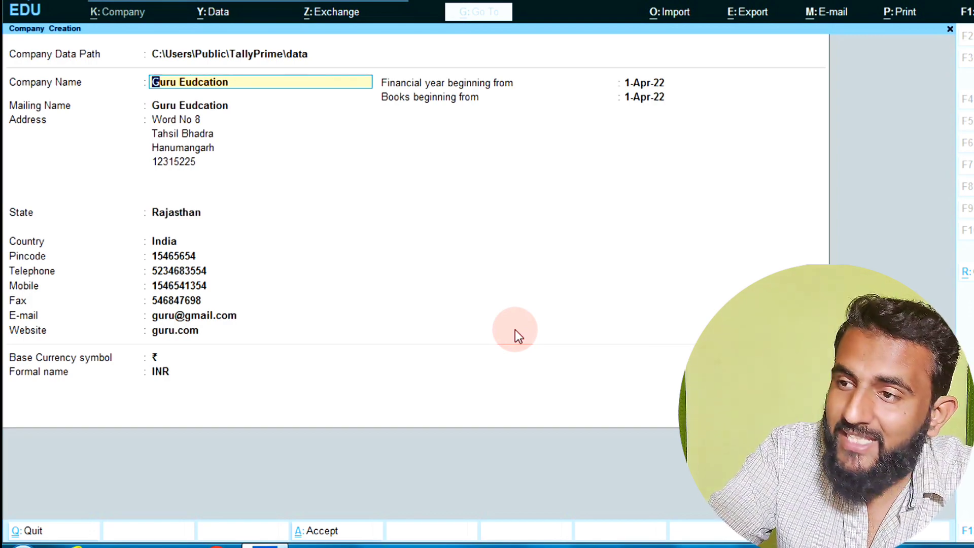
key(ctrl+a)
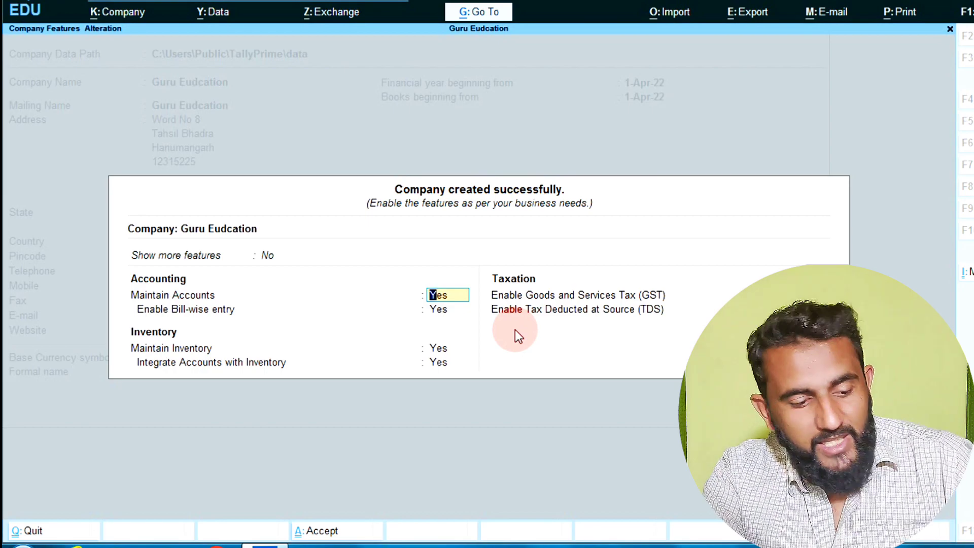
- Close the Company Features dialog to land on the Gateway of Tally for Guru Eudcation
key(BackSpace)
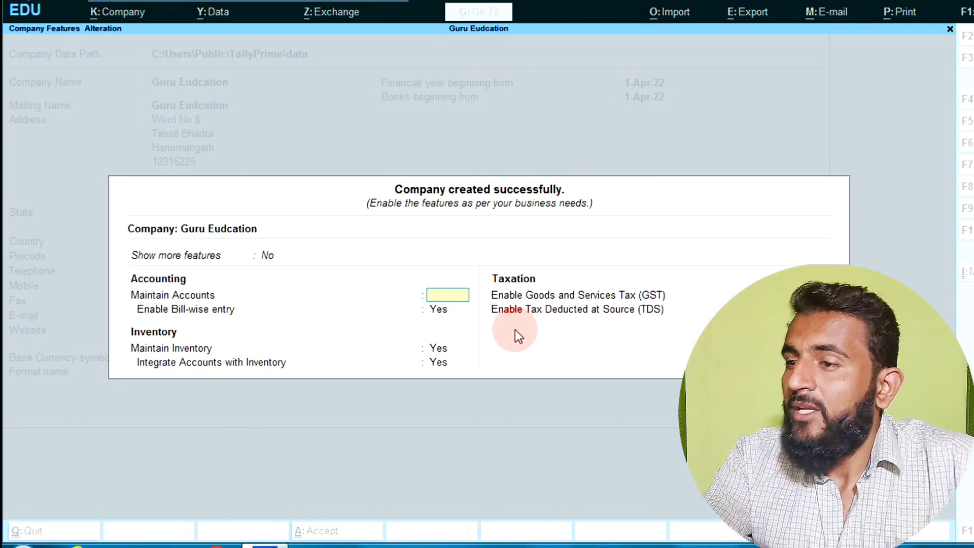
key(ctrl+a)
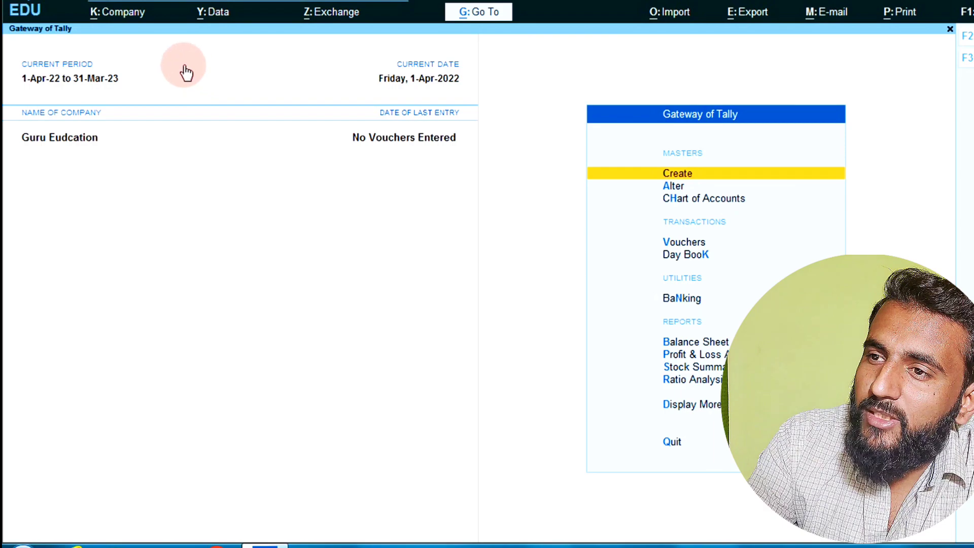
- Open Guru Eudcation in Company Alteration through the Alt+K company menu
click(121, 23)
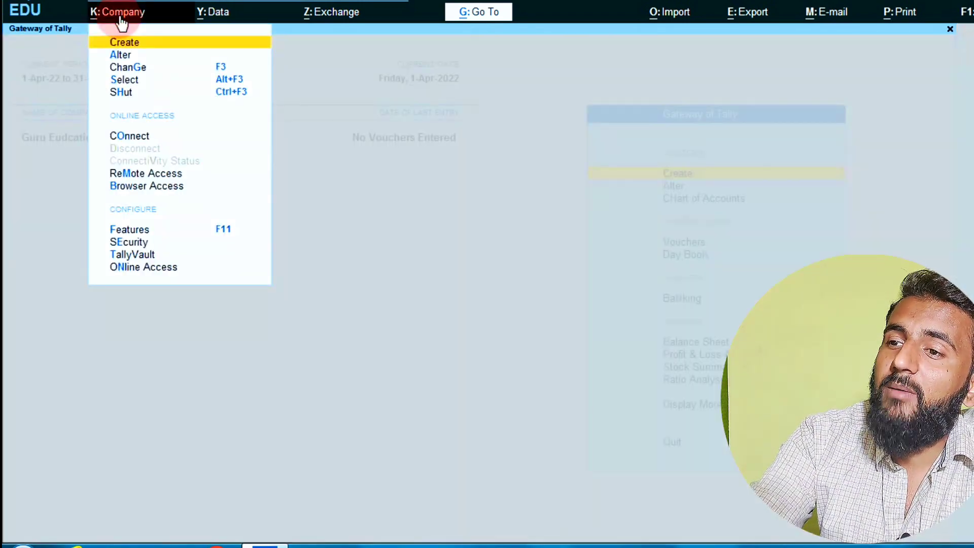
click(342, 362)
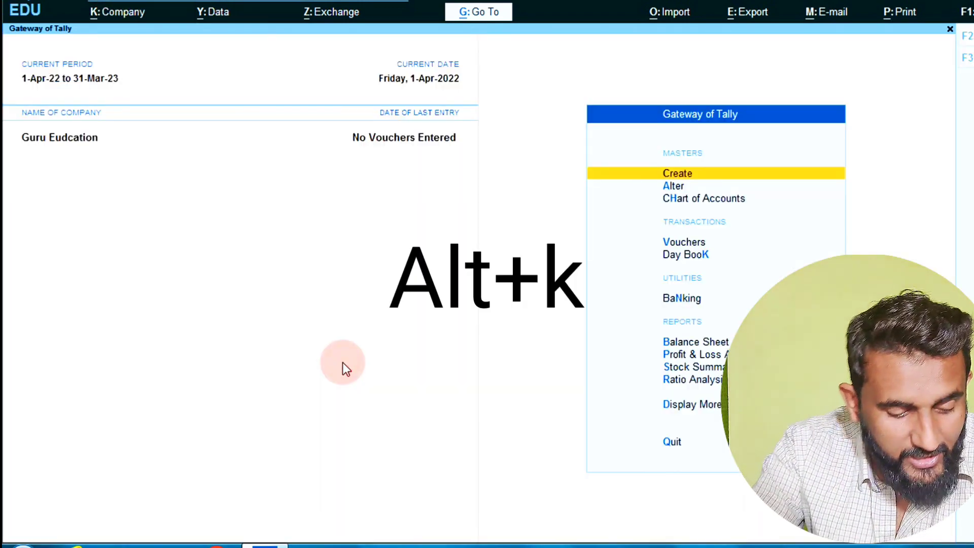
key(alt+k)
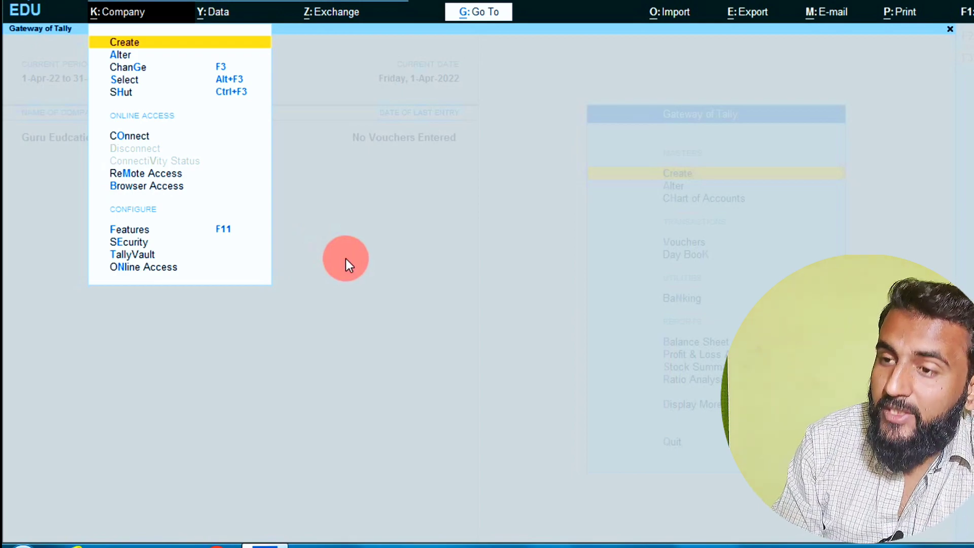
key(Down)
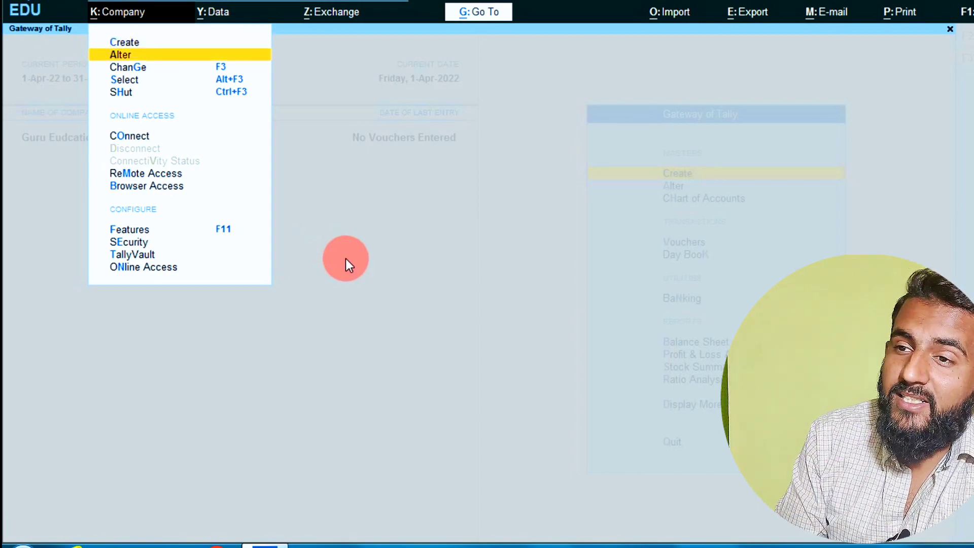
key(Return)
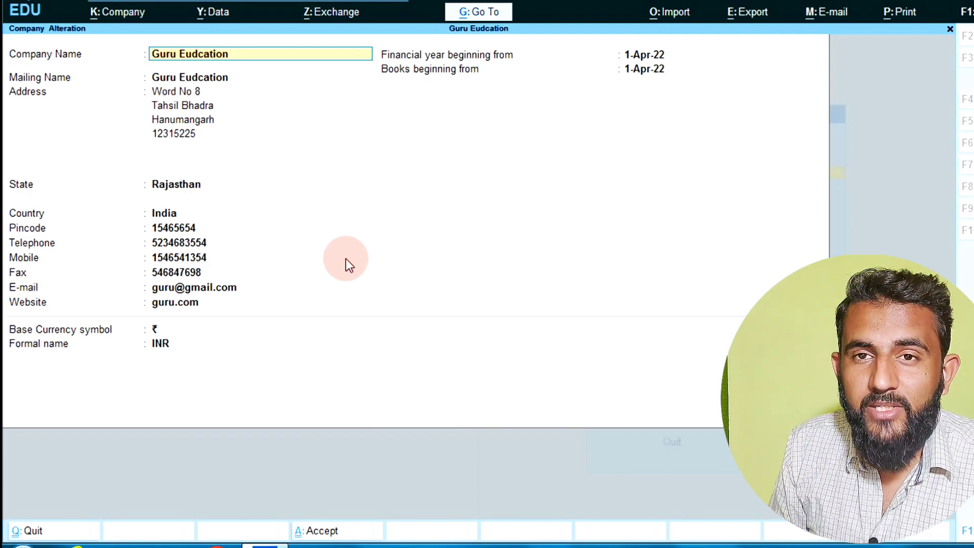
- Add a numeric fifth address line and save the alteration
key(Return)
key(Return)
key(Return)
key(Return)
key(Return)
key(Return)
key(Return)
key(ctrl+a)
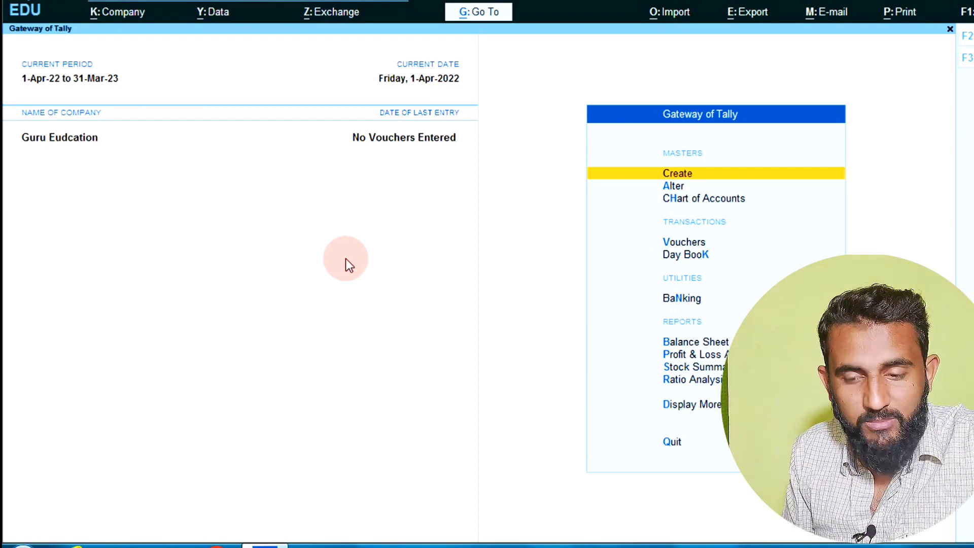
key(alt+k)
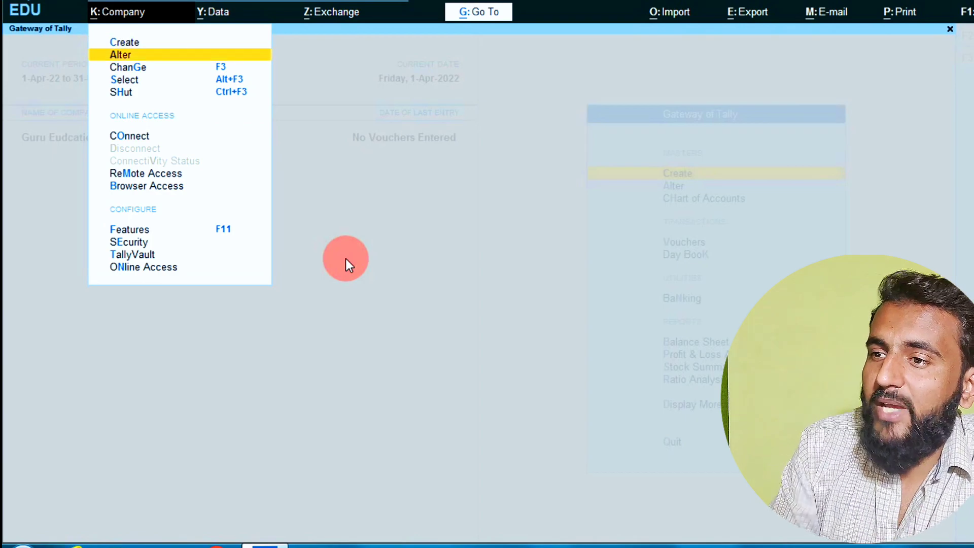
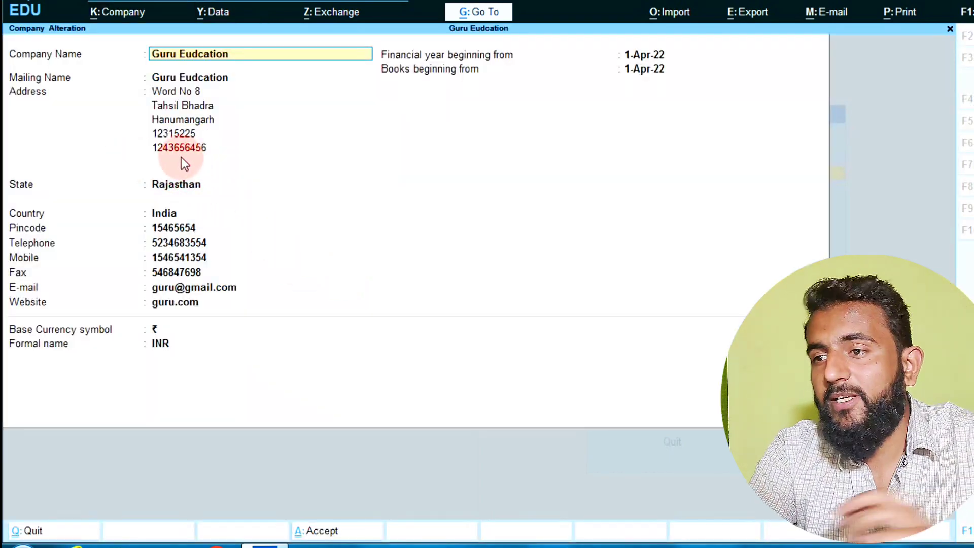
key(ctrl+q)
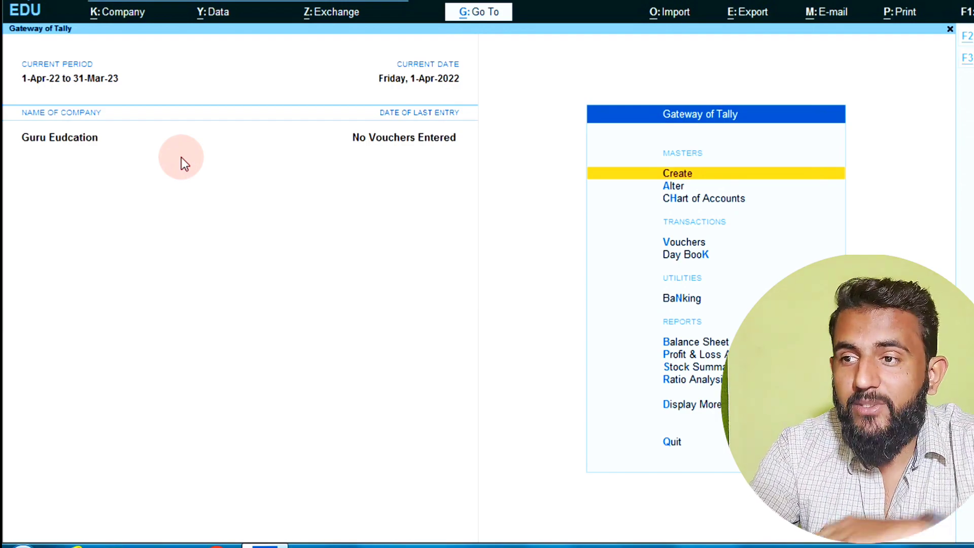
key(alt+k)
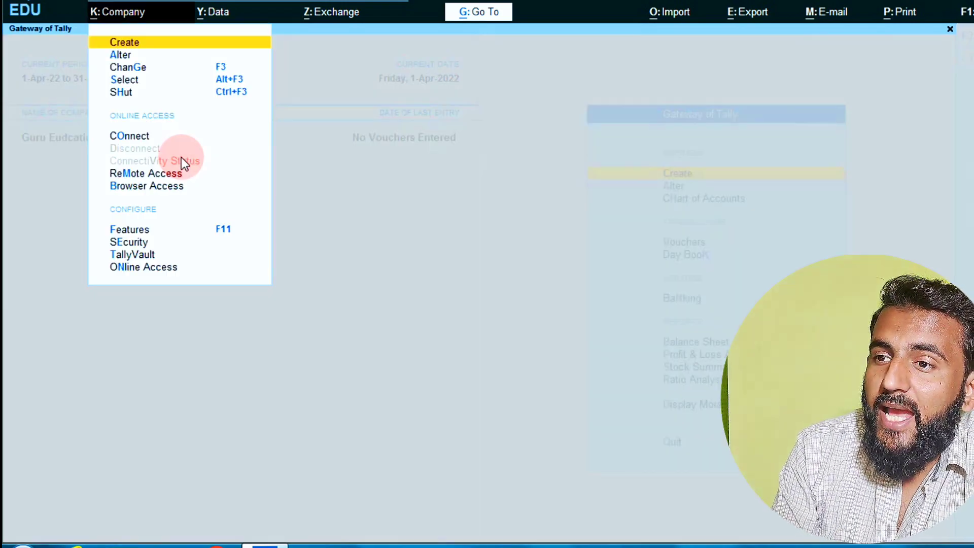
- Open Guru Eudcation in the alteration form and confirm its deletion with Y
key(Down)
key(Return)
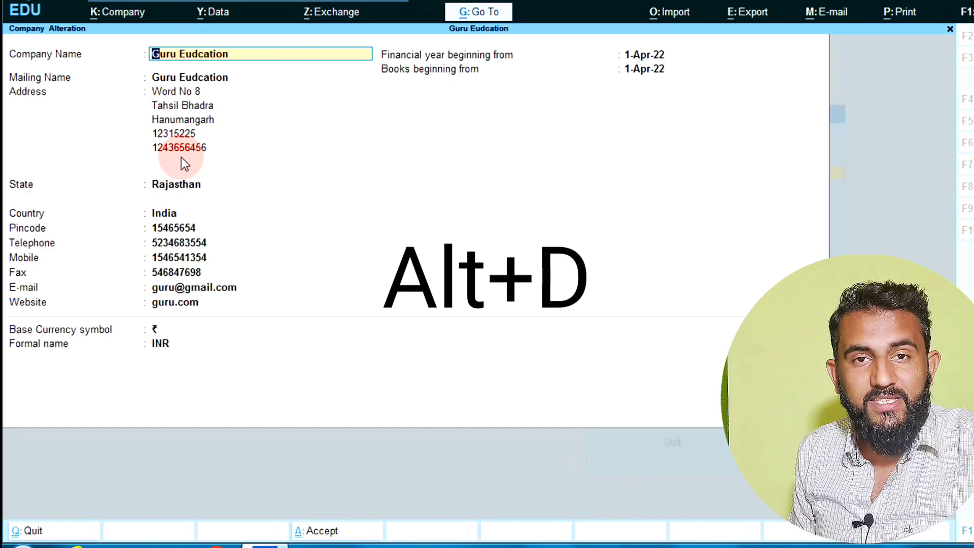
key(alt+d)
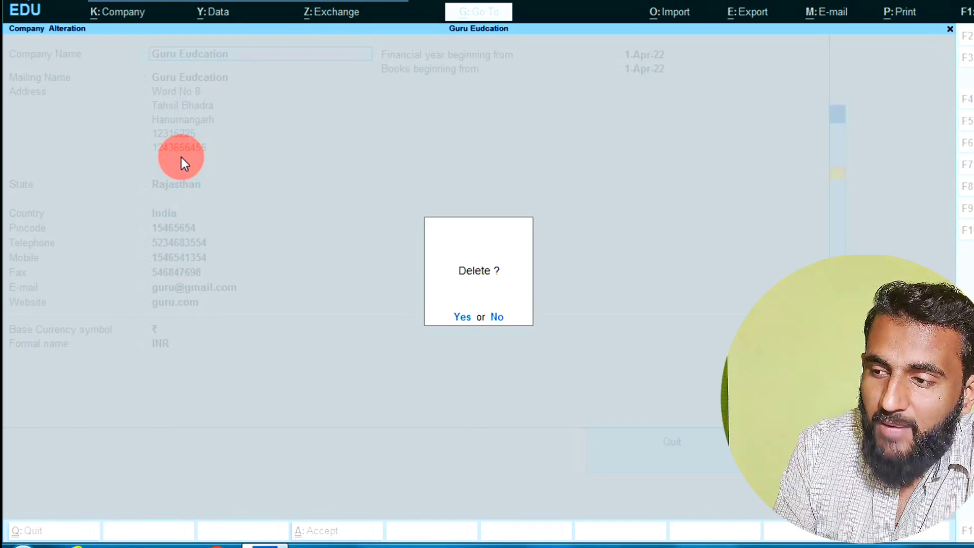
key(y)
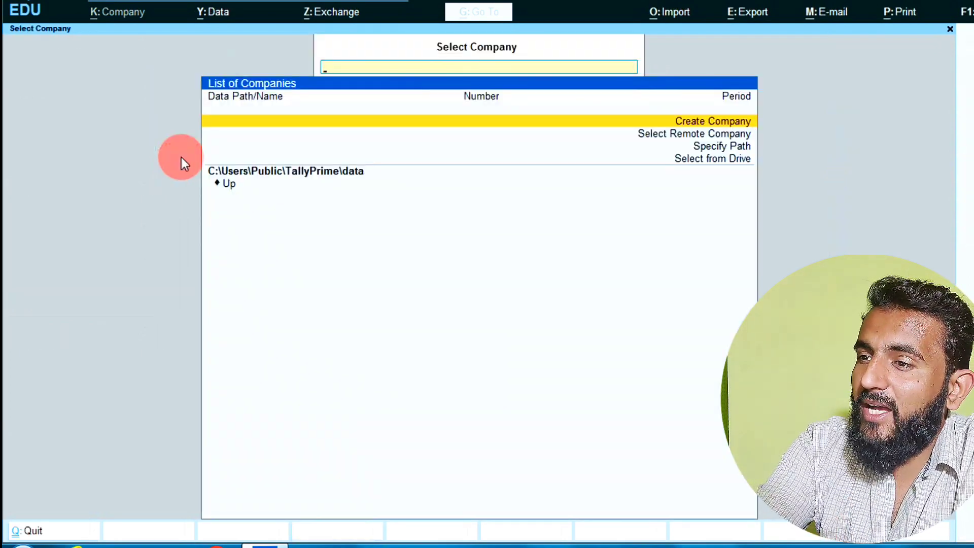
- Check the now-empty company list and return to the Create Company option
key(Down)
key(Down)
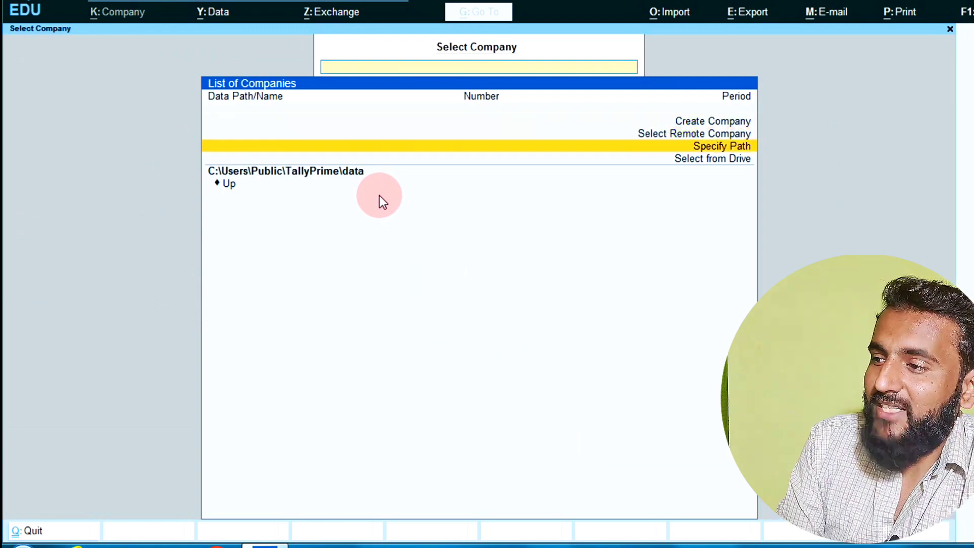
key(Up)
key(Up)
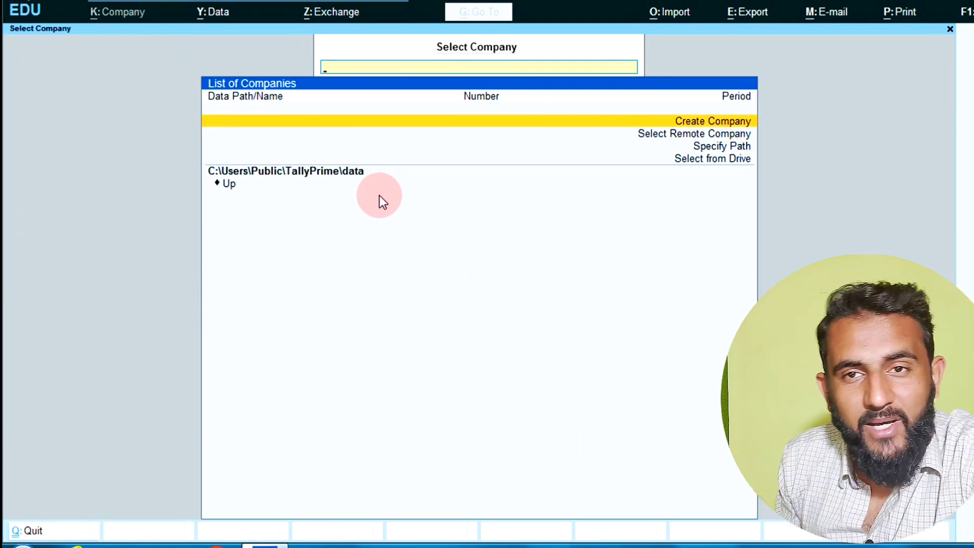